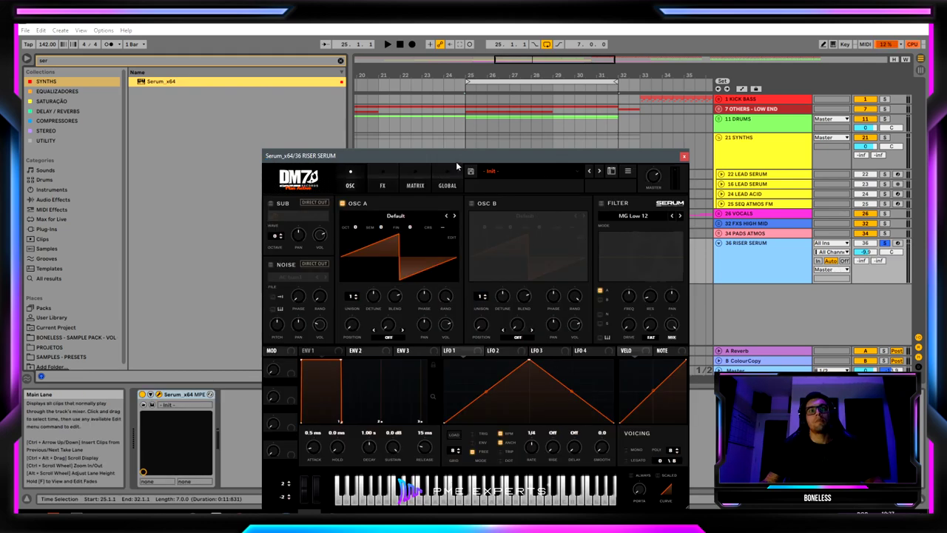
# Load the Dist d00t digital wavetable into oscillator A and audition the riser.
pyautogui.moveTo(455, 157); pyautogui.dragTo(388, 134)
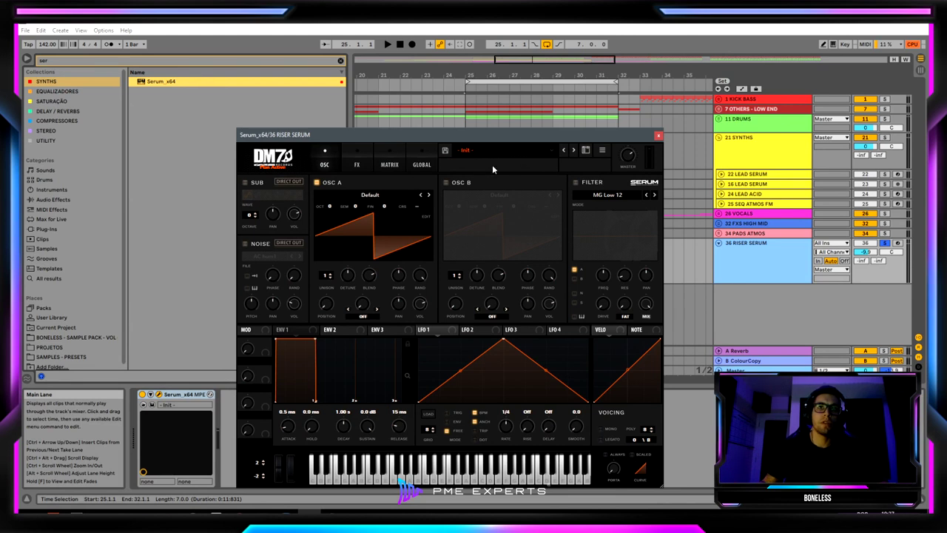
pyautogui.click(354, 195)
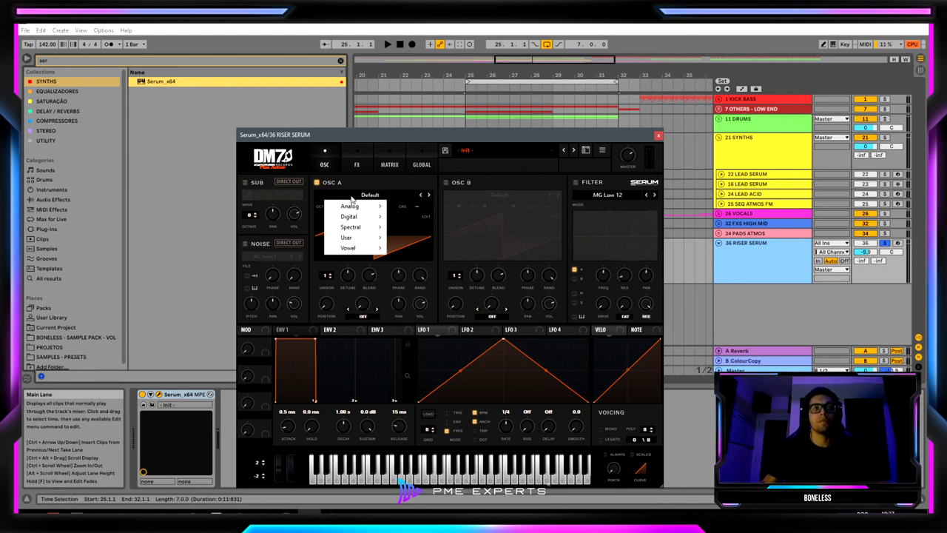
pyautogui.moveTo(364, 217)
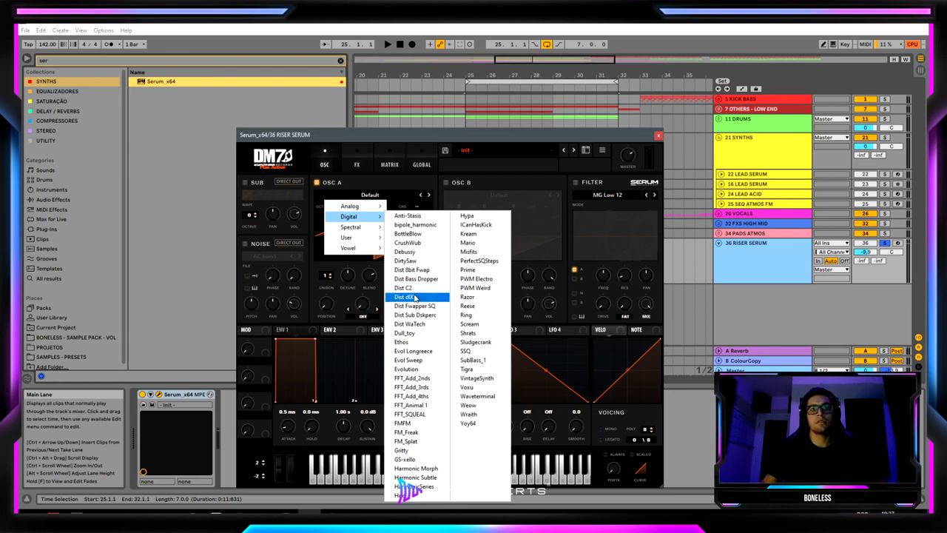
pyautogui.click(416, 297)
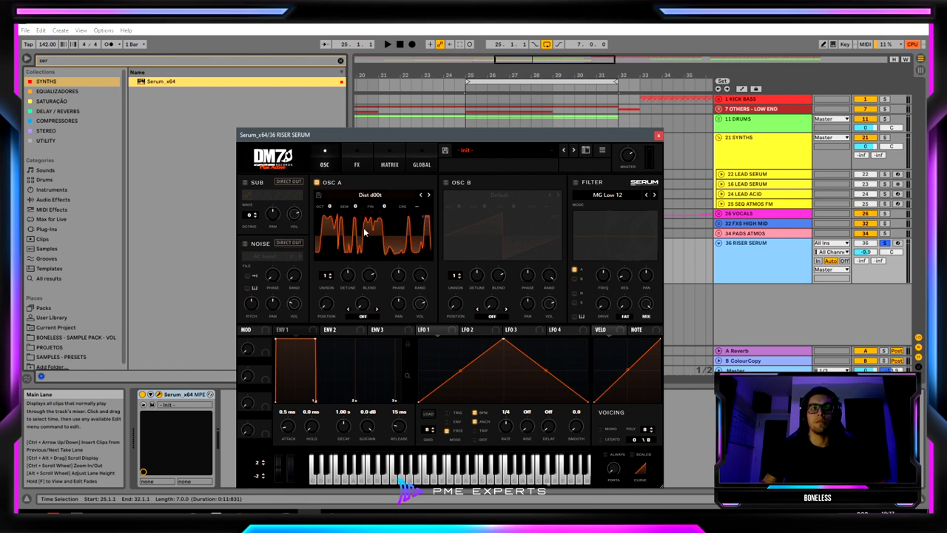
pyautogui.press('space')
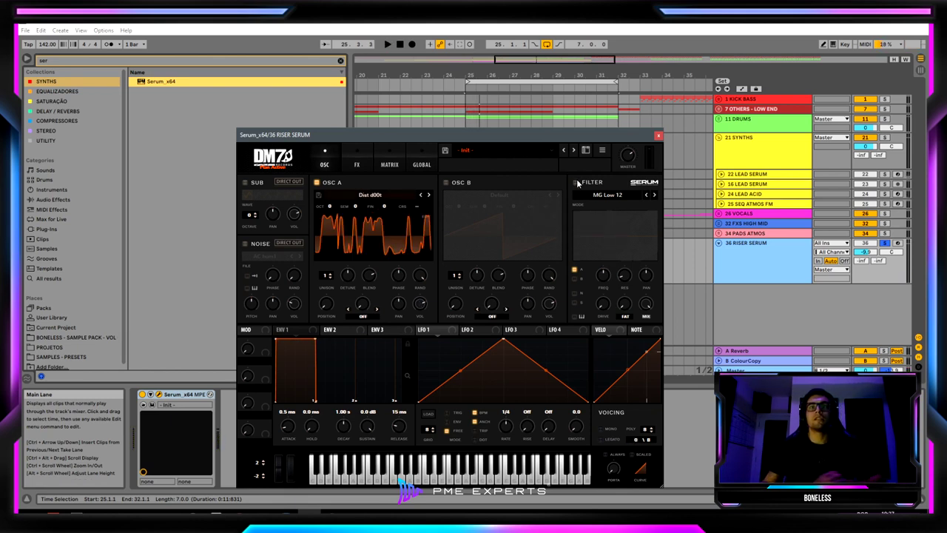
# Enable Serum's filter and change its type to Band 24.
pyautogui.click(577, 183)
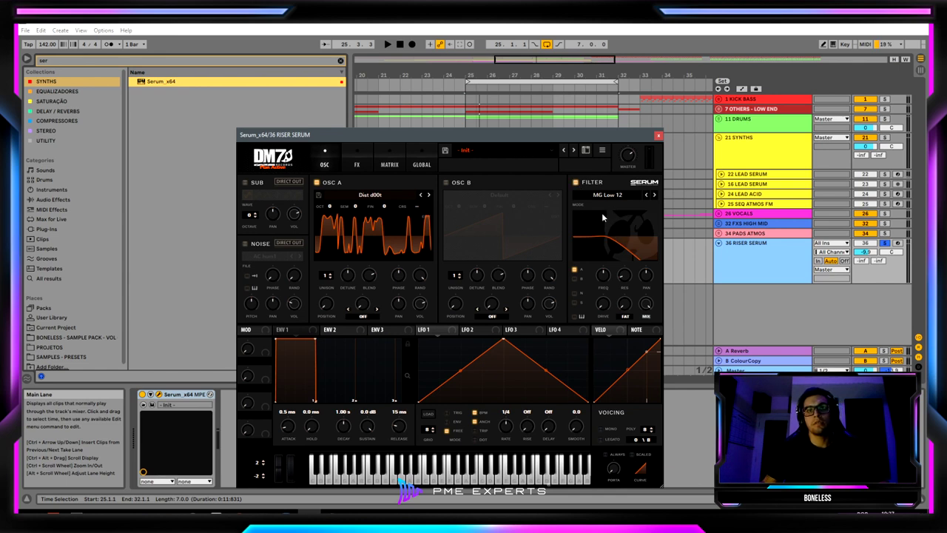
pyautogui.click(609, 195)
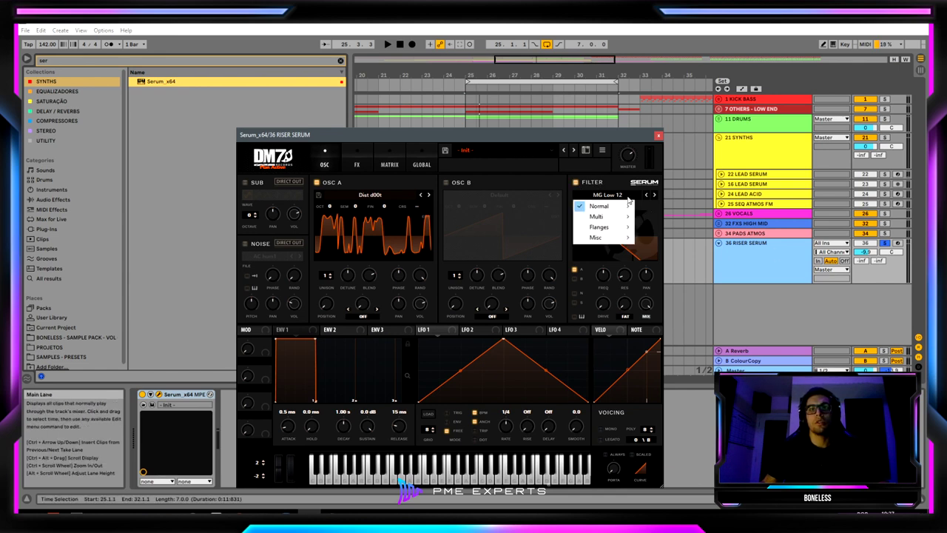
pyautogui.moveTo(613, 212)
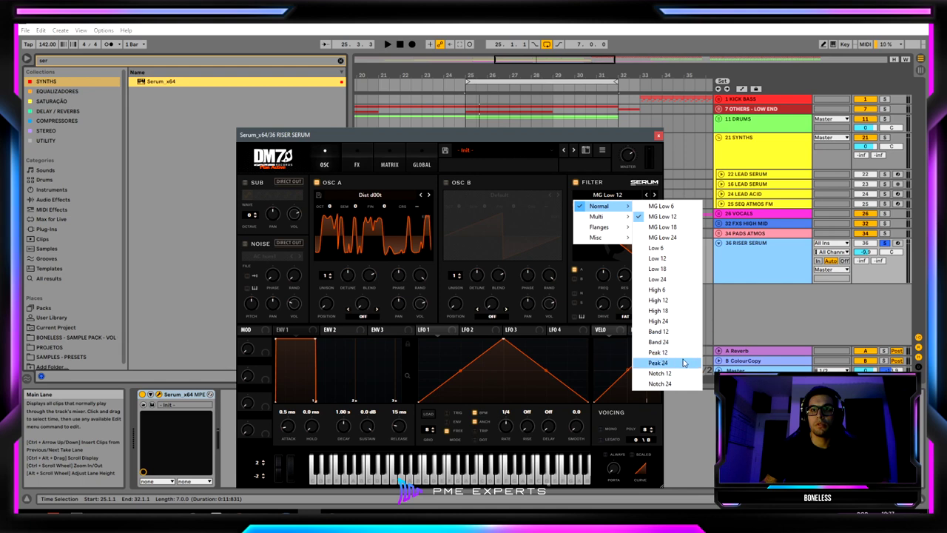
pyautogui.click(666, 342)
# Adjust the filter's resonance and drive, lower its cutoff slightly, and audition the riser.
pyautogui.moveTo(596, 299); pyautogui.dragTo(580, 250)
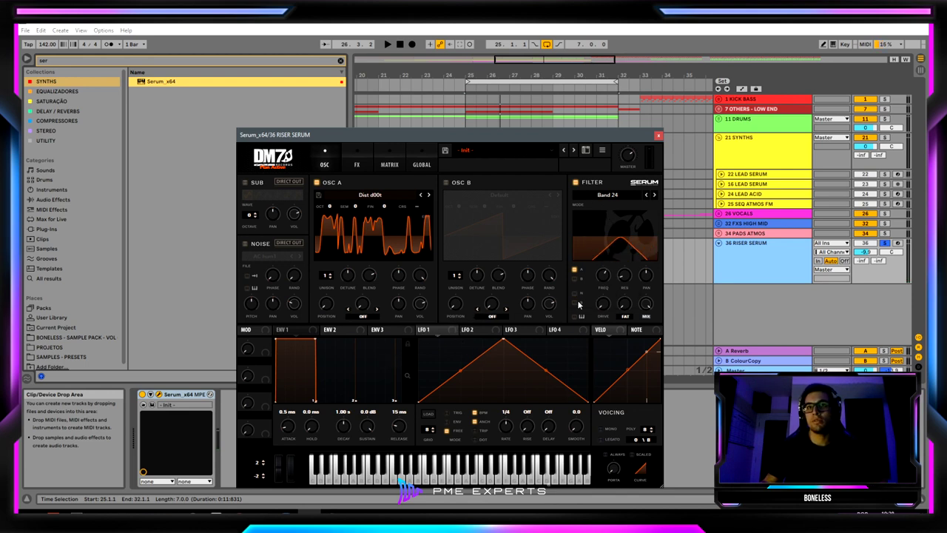
pyautogui.moveTo(624, 277); pyautogui.dragTo(637, 244)
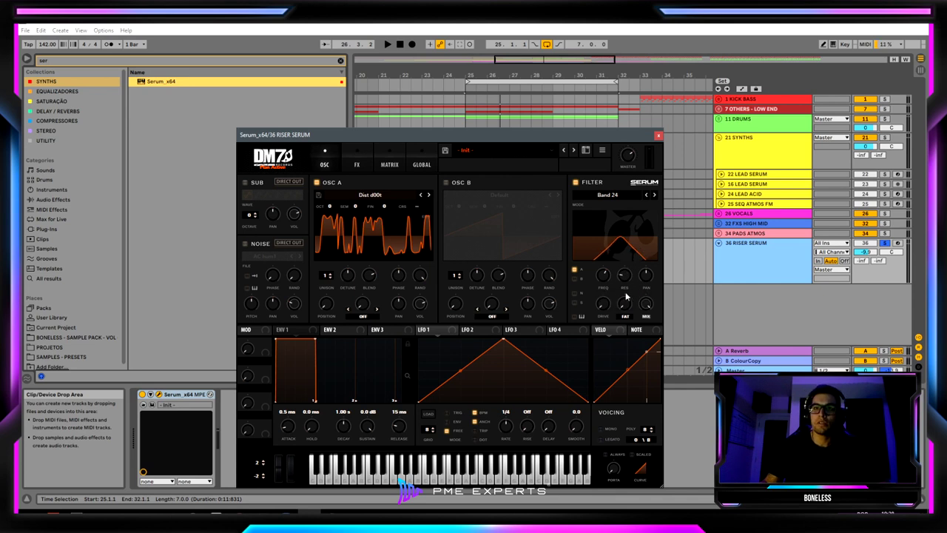
pyautogui.moveTo(626, 302); pyautogui.dragTo(623, 241)
pyautogui.moveTo(601, 308); pyautogui.dragTo(604, 282)
pyautogui.press('space')
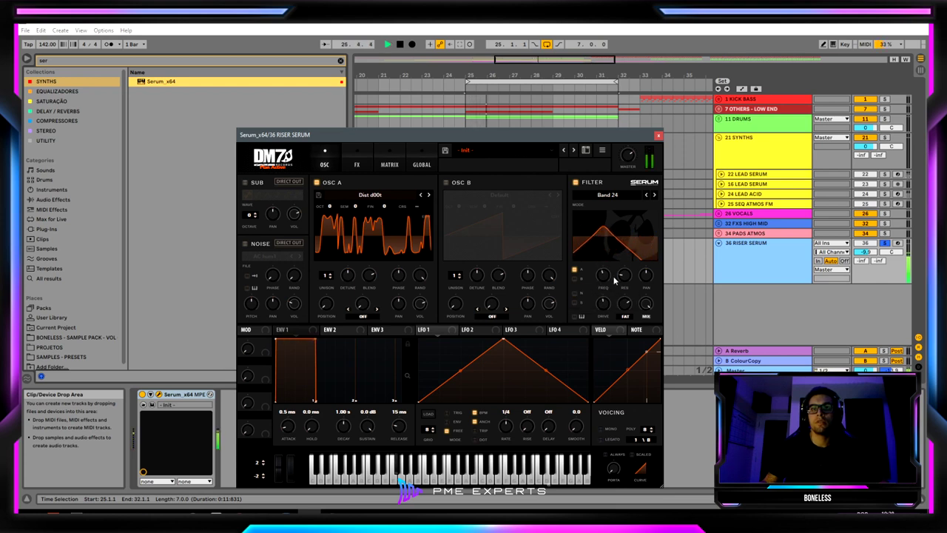
pyautogui.press('space')
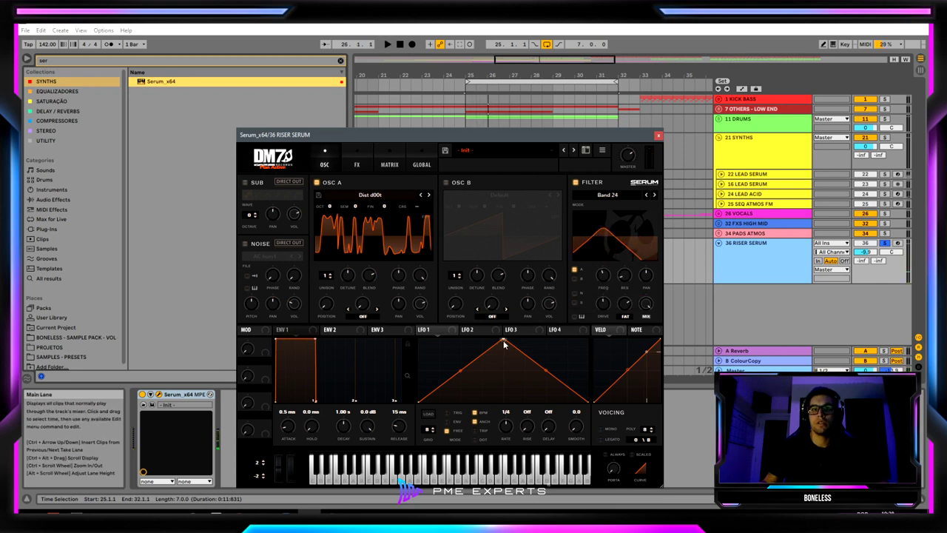
# Assign LFO 1 to the filter cutoff and lower its central peak to a shallow curve while auditioning.
pyautogui.moveTo(503, 344)
pyautogui.mouseDown()
pyautogui.moveTo(507, 370)
pyautogui.moveTo(541, 331)
pyautogui.moveTo(485, 357)
pyautogui.moveTo(510, 387)
pyautogui.moveTo(503, 327)
pyautogui.mouseUp()
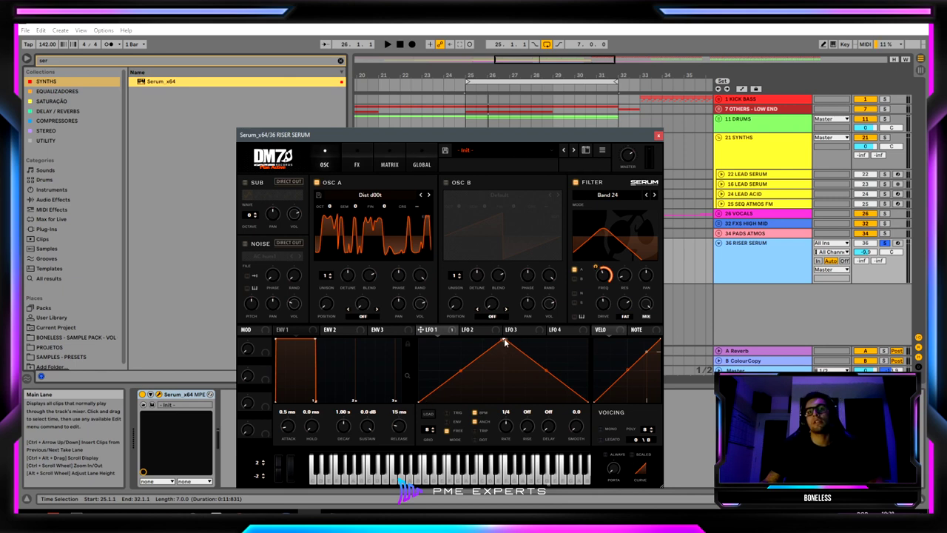
pyautogui.moveTo(505, 342); pyautogui.dragTo(504, 363)
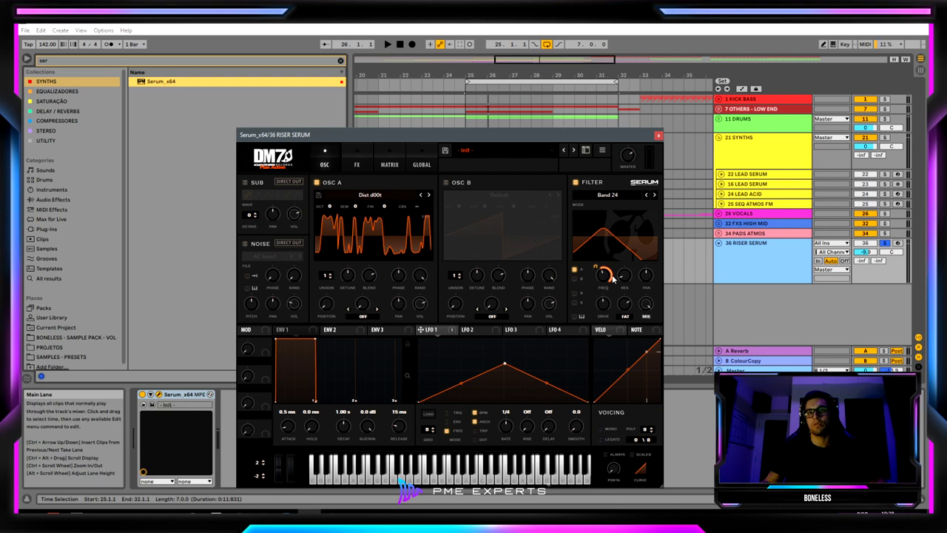
pyautogui.press('space')
pyautogui.moveTo(505, 363); pyautogui.dragTo(504, 386)
pyautogui.press('space')
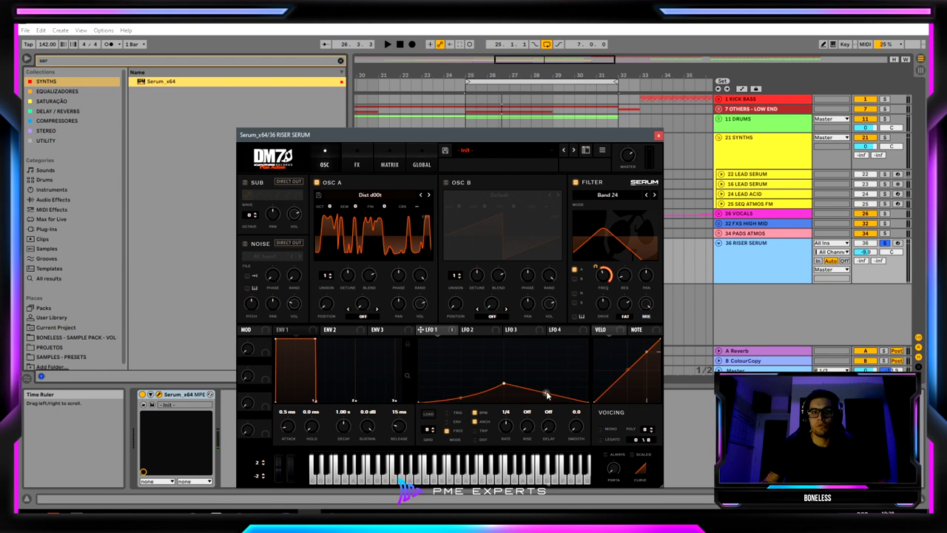
pyautogui.press('space')
pyautogui.moveTo(544, 400); pyautogui.dragTo(548, 395)
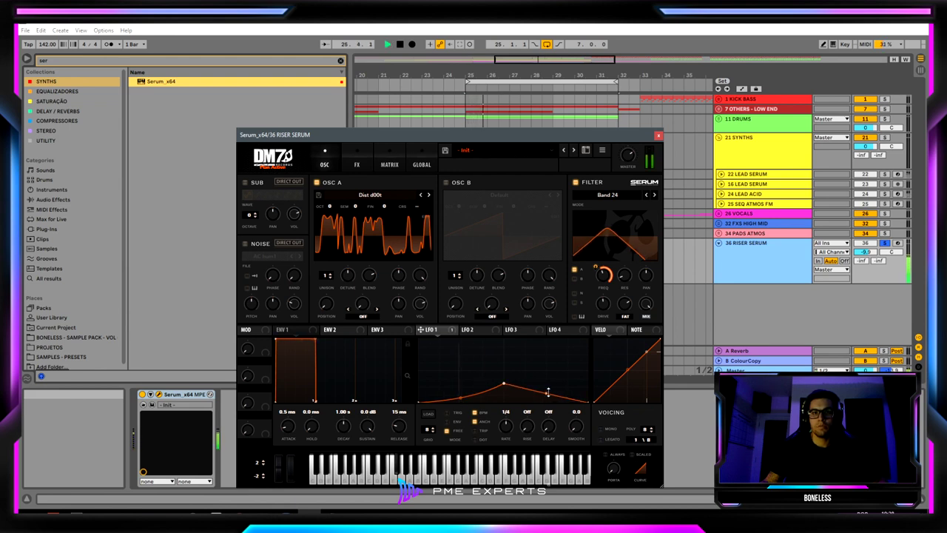
# Put LFO 1 in trigger mode without BPM sync and set its rate to 2.5 Hz.
pyautogui.press('space')
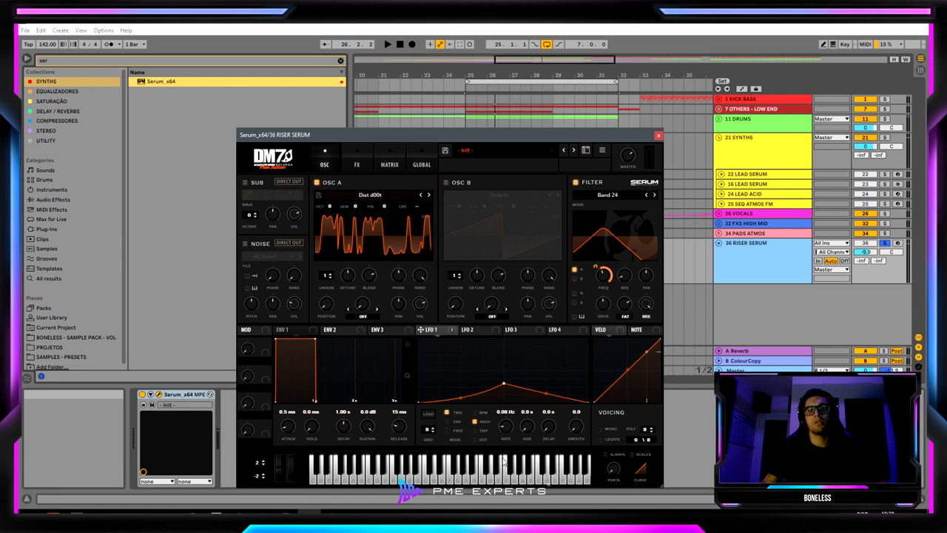
pyautogui.moveTo(501, 458); pyautogui.dragTo(506, 436)
pyautogui.press('space')
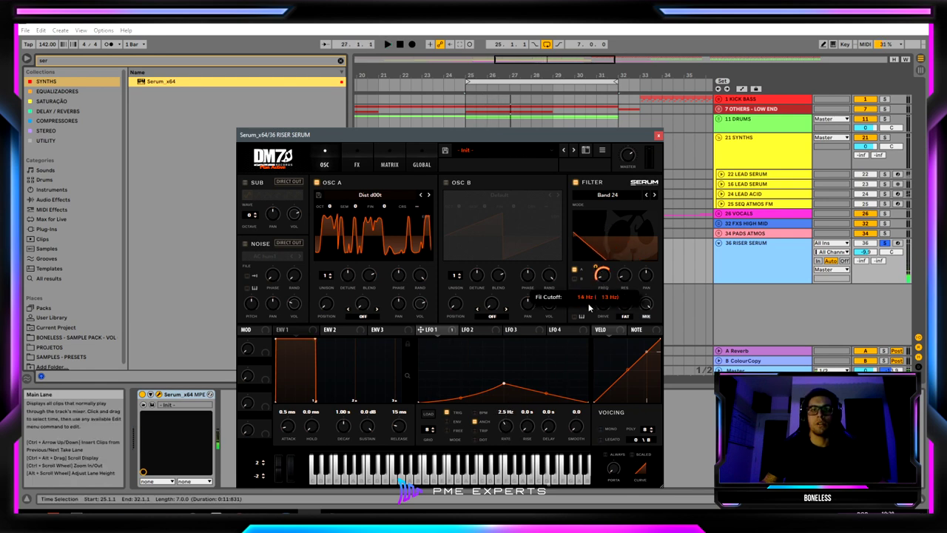
# Lower the filter cutoff to about 13 Hz and set LFO 1's modulation amount on it to 83.
pyautogui.press('space')
pyautogui.moveTo(599, 273); pyautogui.dragTo(603, 290)
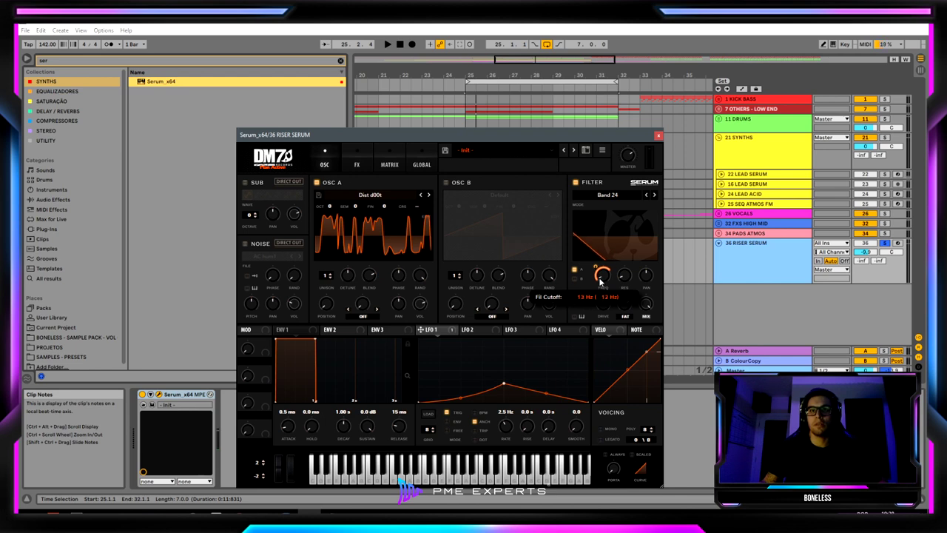
pyautogui.moveTo(600, 281); pyautogui.dragTo(601, 265)
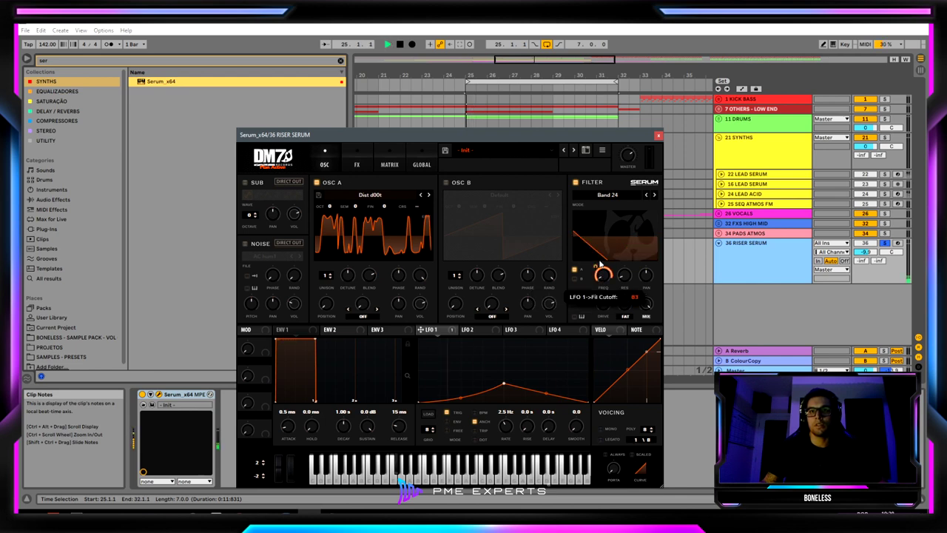
# Raise LFO 1's central peak near maximum, straighten its rising slope, and set the rate to about 2.1 Hz.
pyautogui.moveTo(504, 384); pyautogui.dragTo(504, 370)
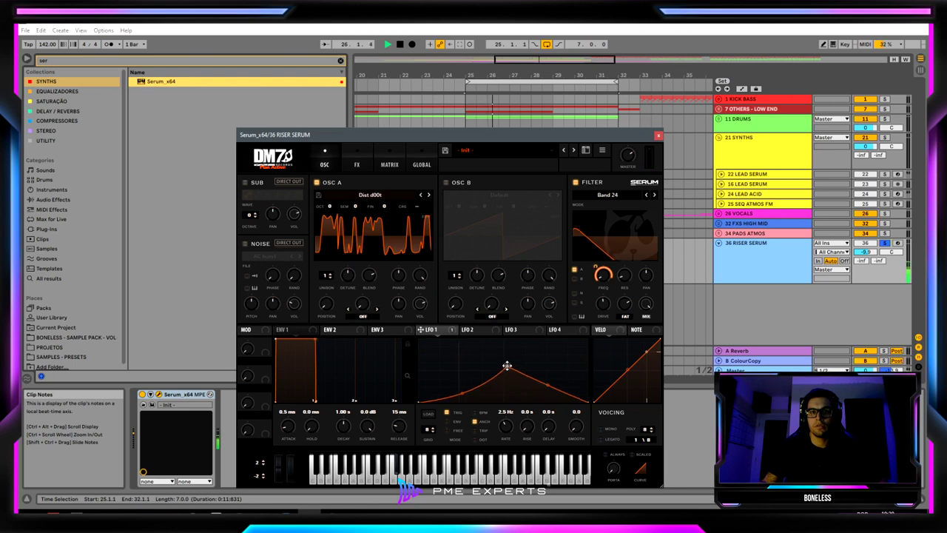
pyautogui.press('space')
pyautogui.scroll(-3, 506, 432)
pyautogui.press('space')
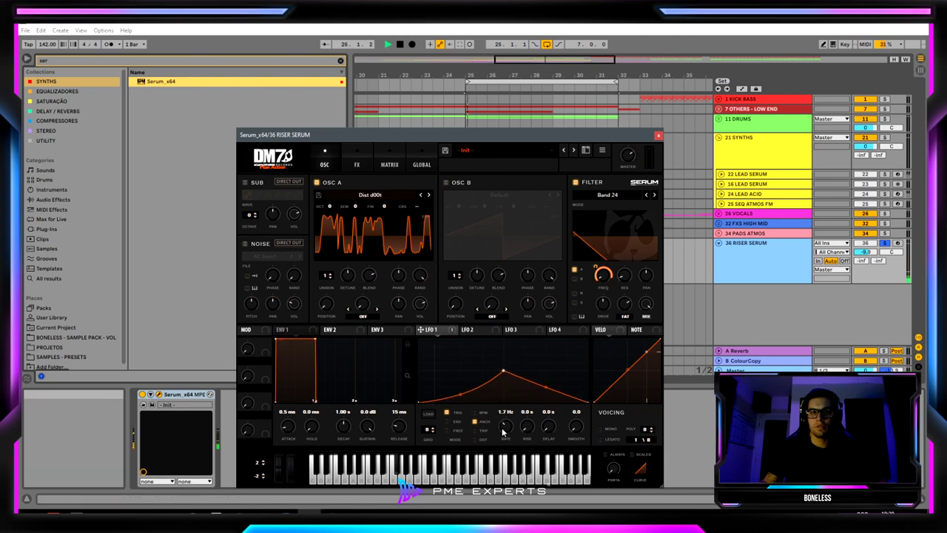
pyautogui.moveTo(511, 408); pyautogui.dragTo(507, 429)
pyautogui.moveTo(504, 370); pyautogui.dragTo(505, 346)
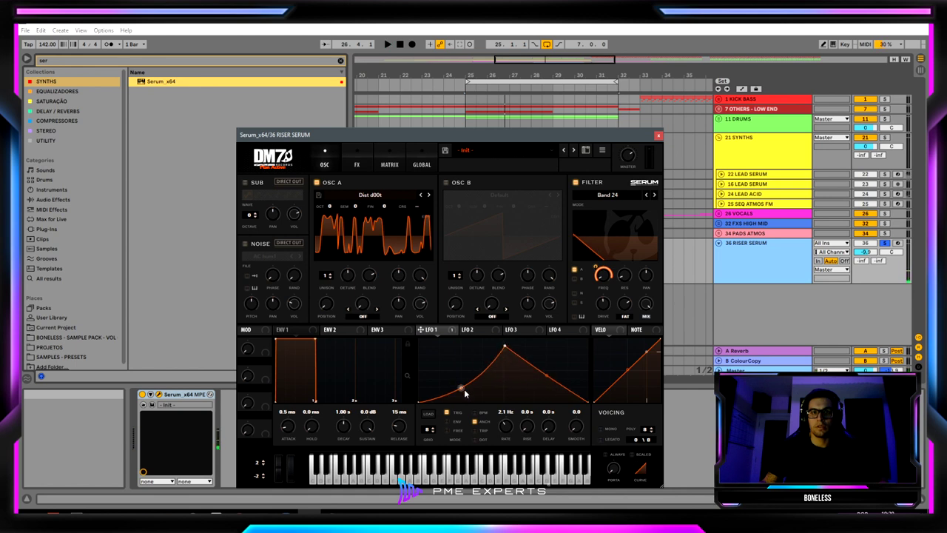
pyautogui.moveTo(462, 388); pyautogui.dragTo(462, 382)
# Audition the sweep and slow LFO 1's rate to 1.2 Hz.
pyautogui.press('space')
pyautogui.moveTo(505, 430)
pyautogui.mouseDown()
pyautogui.moveTo(506, 412)
pyautogui.moveTo(503, 455)
pyautogui.moveTo(508, 441)
pyautogui.mouseUp()
pyautogui.press('space')
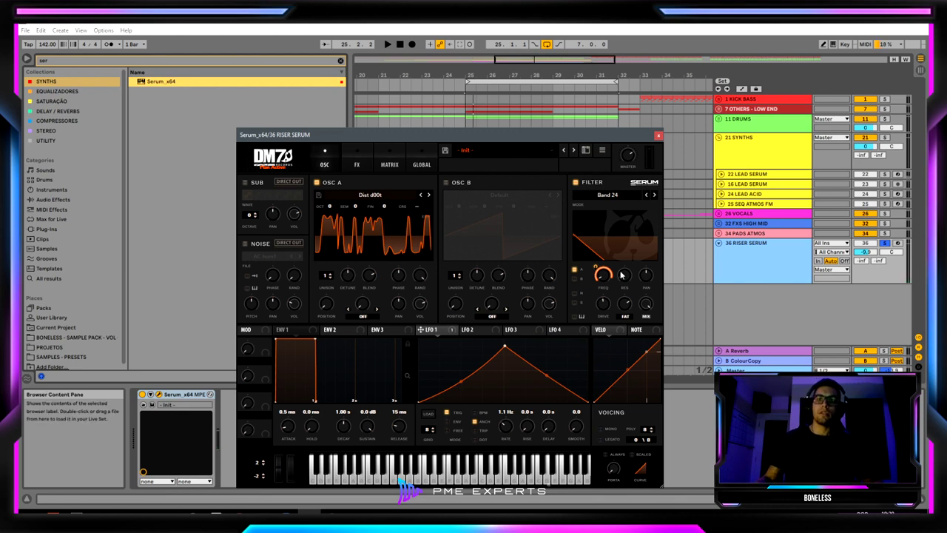
pyautogui.moveTo(604, 303)
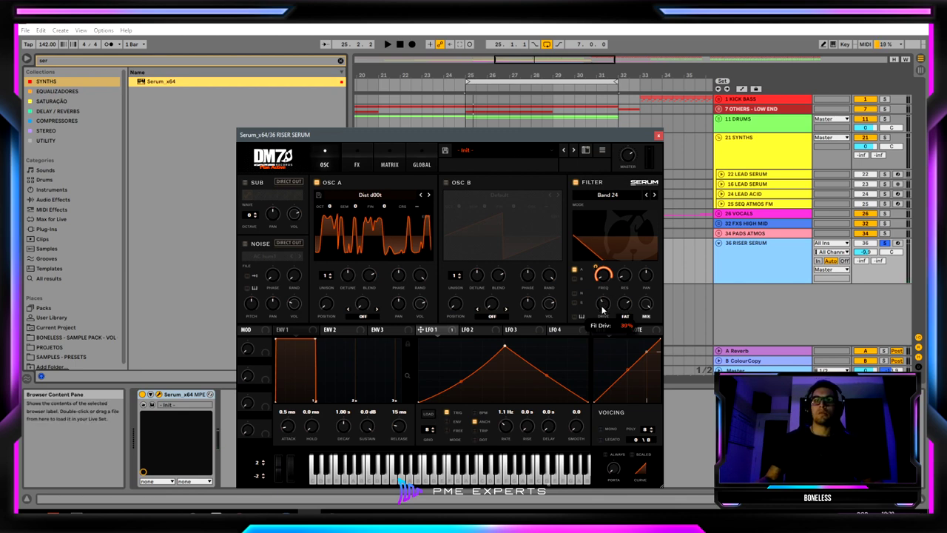
pyautogui.moveTo(595, 267)
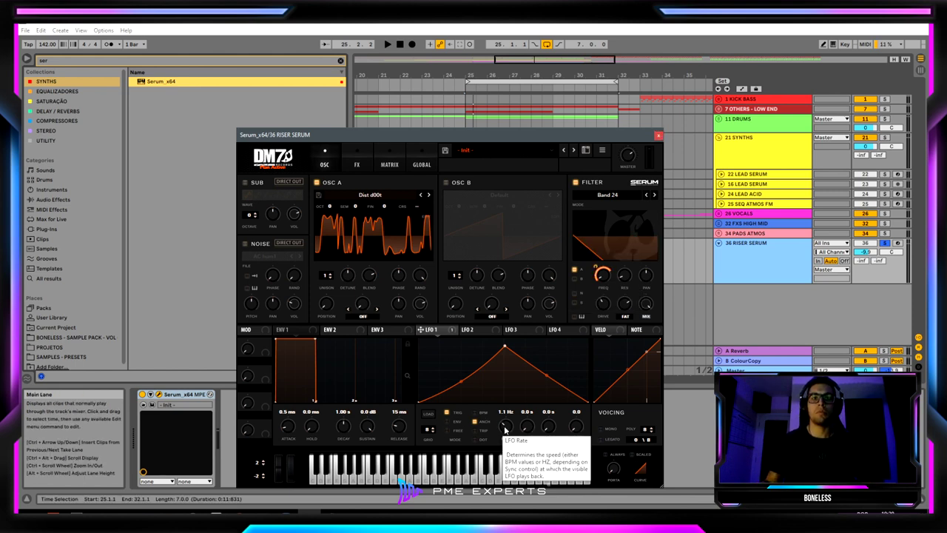
pyautogui.moveTo(504, 431); pyautogui.dragTo(506, 429)
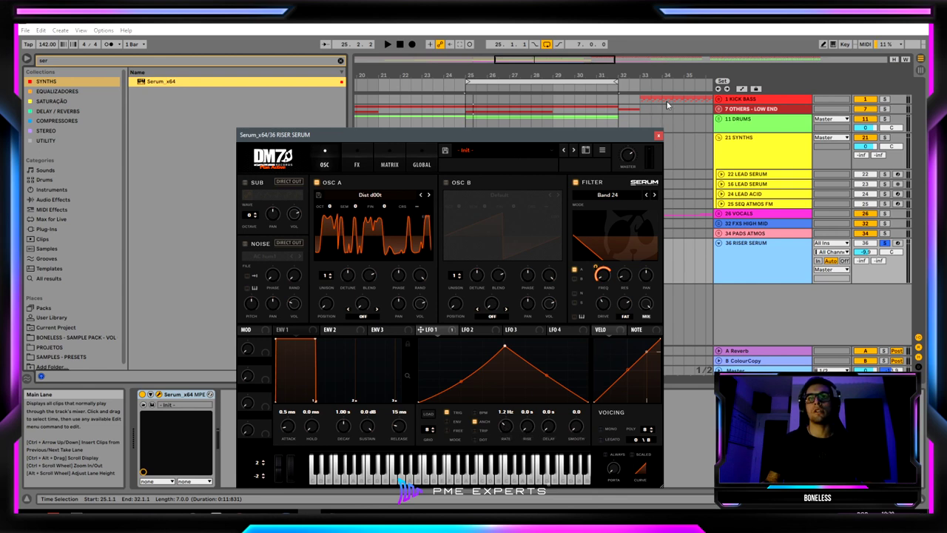
# Close the Serum window, show automation, and create a rising LFO1 Rate ramp from bar 25 to about bar 27.
pyautogui.click(658, 134)
pyautogui.press('a')
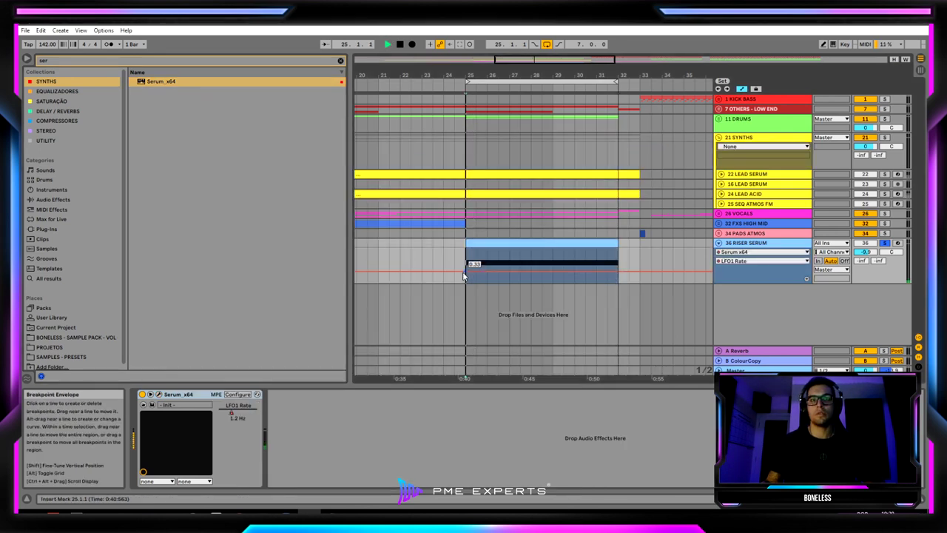
pyautogui.click(465, 274)
pyautogui.press('space')
pyautogui.moveTo(471, 272); pyautogui.dragTo(509, 264)
pyautogui.press('space')
pyautogui.press('space')
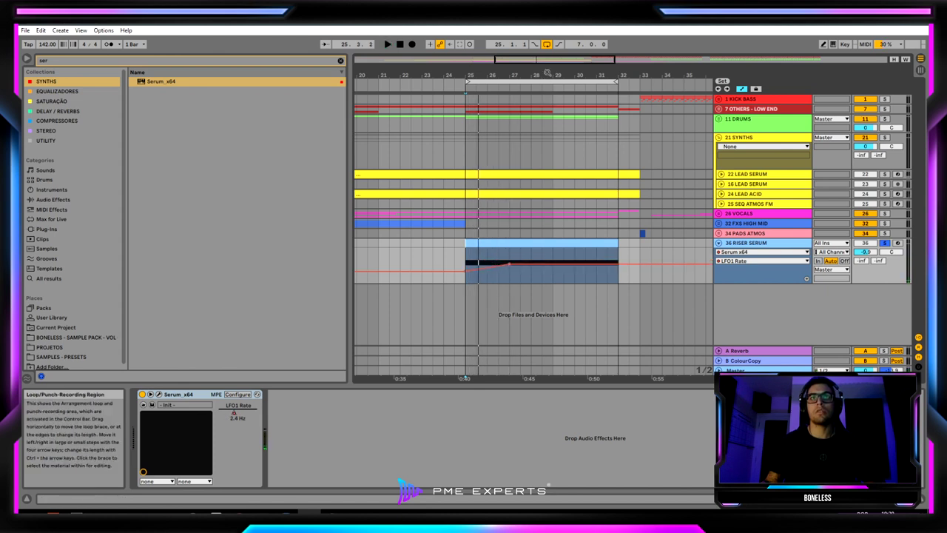
# Extend the LFO1 Rate automation ramp so it rises until the end of the riser clip at bar 32.
pyautogui.moveTo(552, 75); pyautogui.dragTo(556, 104)
pyautogui.press('space')
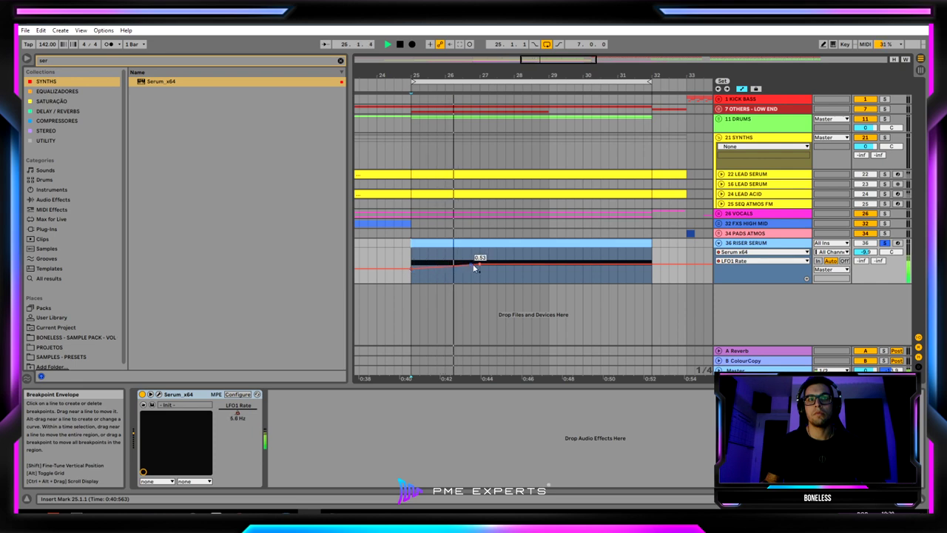
pyautogui.moveTo(608, 259); pyautogui.dragTo(652, 261)
pyautogui.press('space')
pyautogui.press('space')
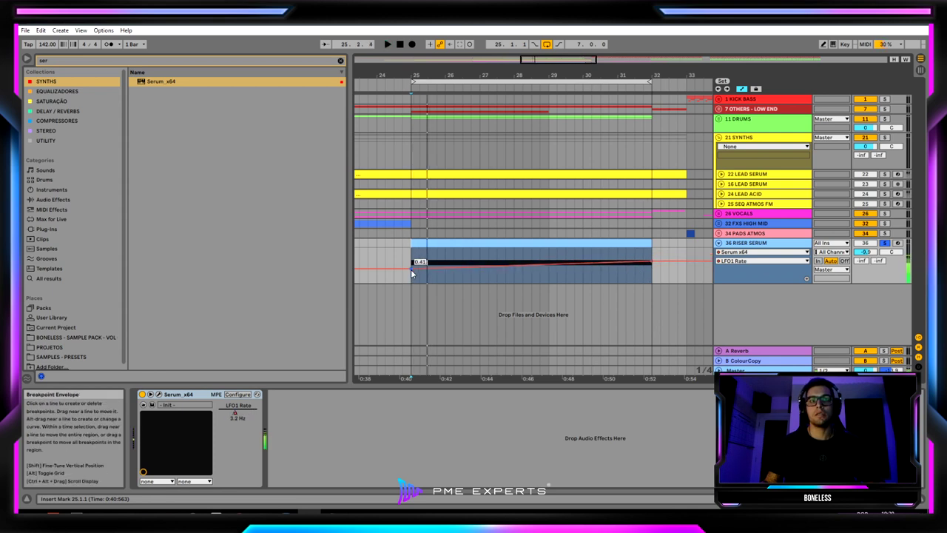
# Lower the LFO1 Rate ramp's start to 0.30, raise its end slightly, and audition the whole riser.
pyautogui.moveTo(412, 269); pyautogui.dragTo(413, 271)
pyautogui.press('space')
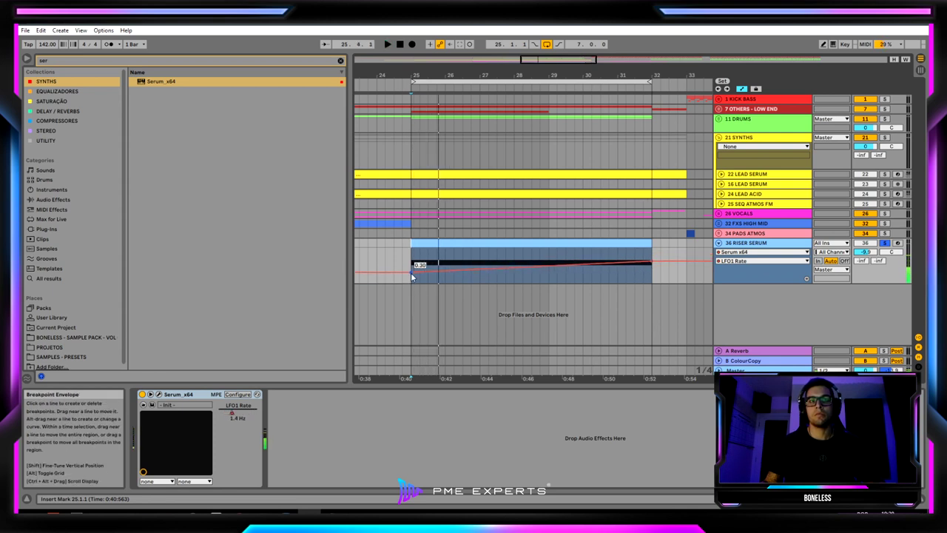
pyautogui.press('space')
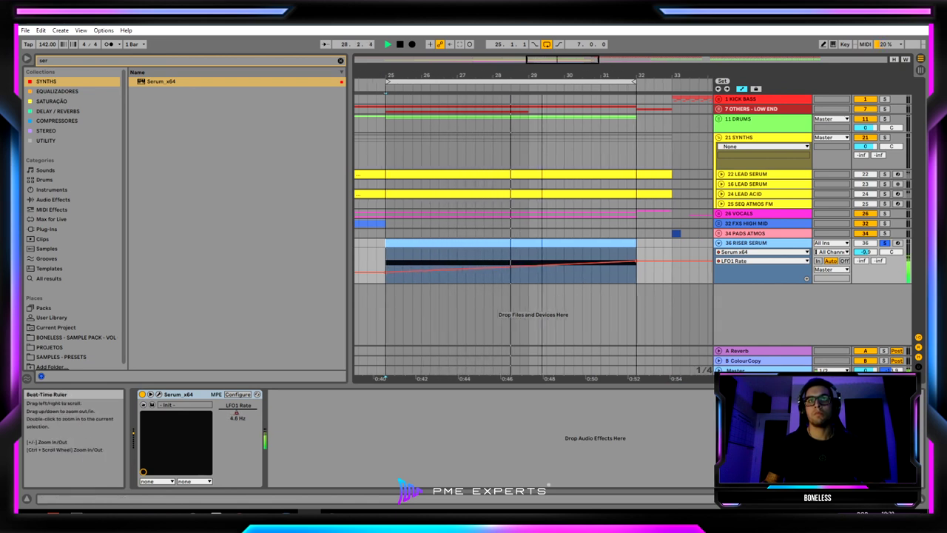
pyautogui.moveTo(562, 74); pyautogui.dragTo(544, 79)
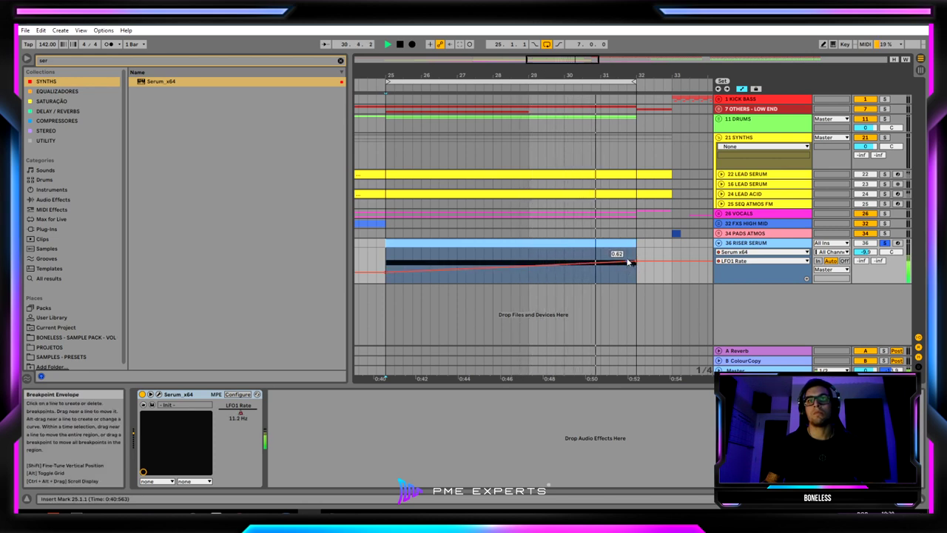
pyautogui.press('space')
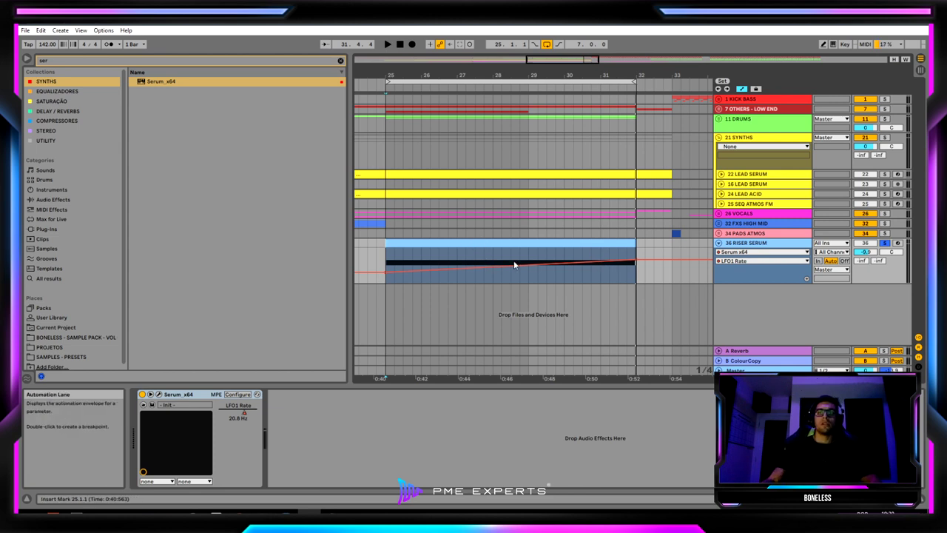
# Add Serum Fil Cutoff automation on the riser track, rising from bar 29 to the clip's end at bar 32.
pyautogui.click(157, 394)
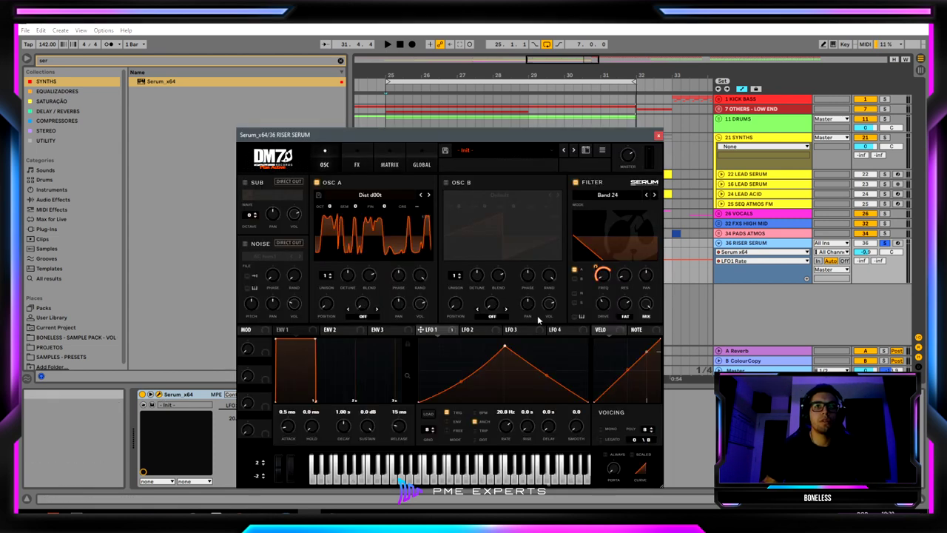
pyautogui.click(596, 285)
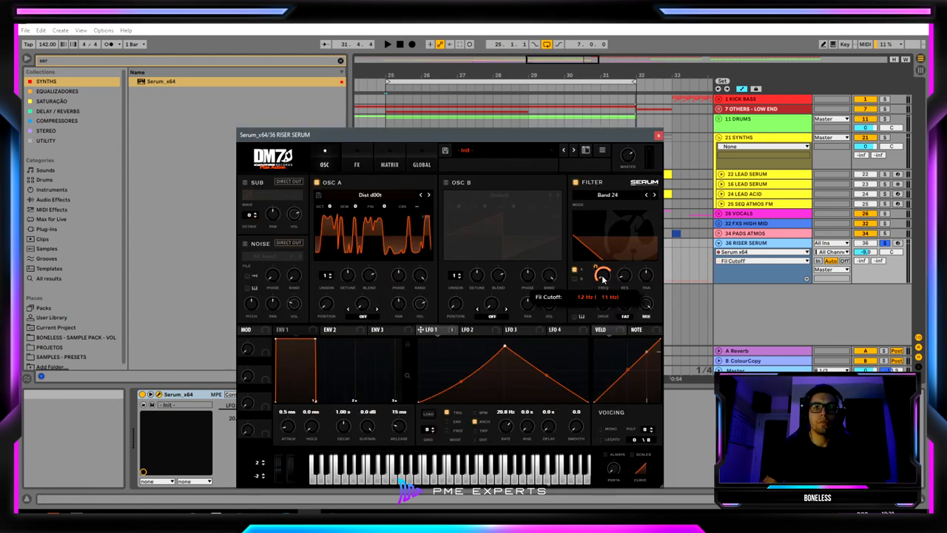
pyautogui.click(659, 137)
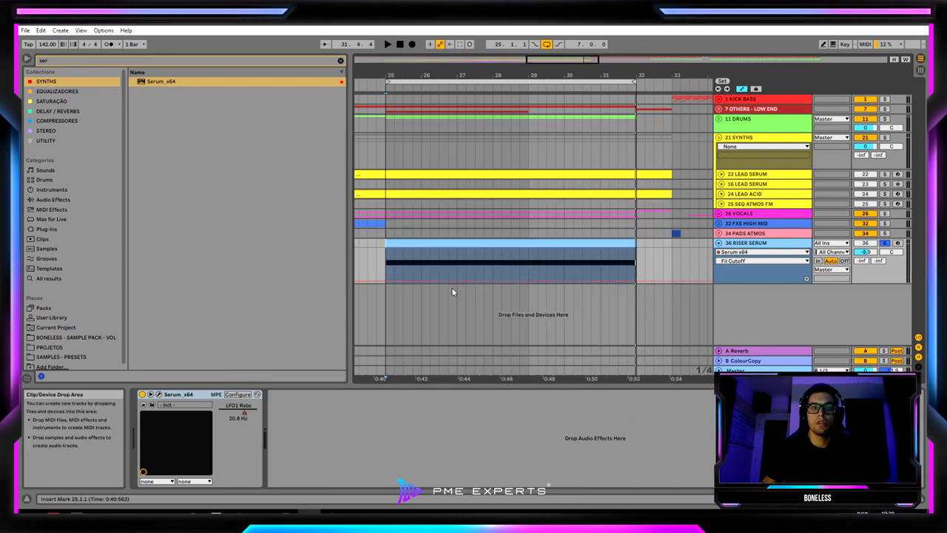
pyautogui.click(529, 281)
pyautogui.moveTo(551, 281); pyautogui.dragTo(636, 268)
# Audition the riser while raising the Fil Cutoff ramp's start slightly and lifting its end with an extra breakpoint before bar 32.
pyautogui.press('space')
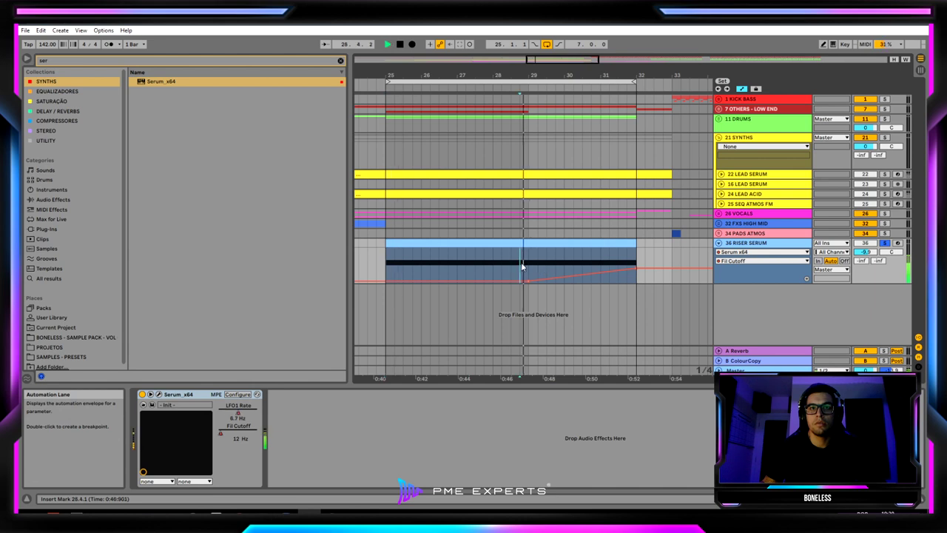
pyautogui.click(526, 282)
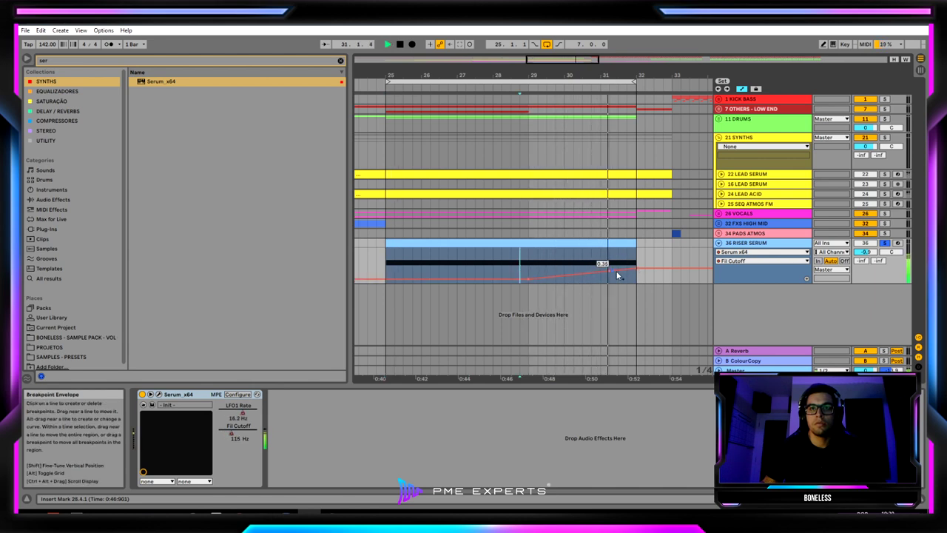
pyautogui.moveTo(634, 271); pyautogui.dragTo(638, 269)
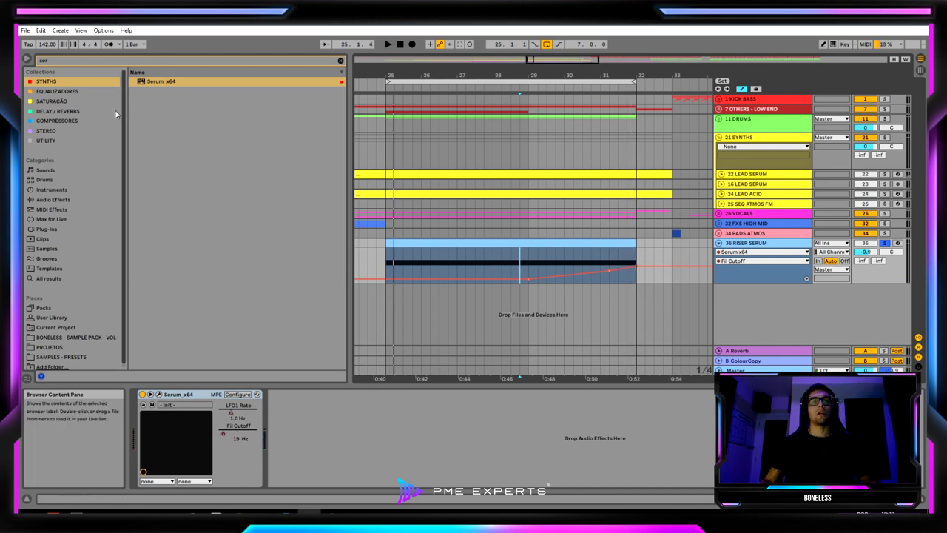
# Clear the browser search and load ValhallaVintageVerb_x64 from the delay and reverb collection onto the riser track.
pyautogui.click(69, 110)
pyautogui.click(341, 61)
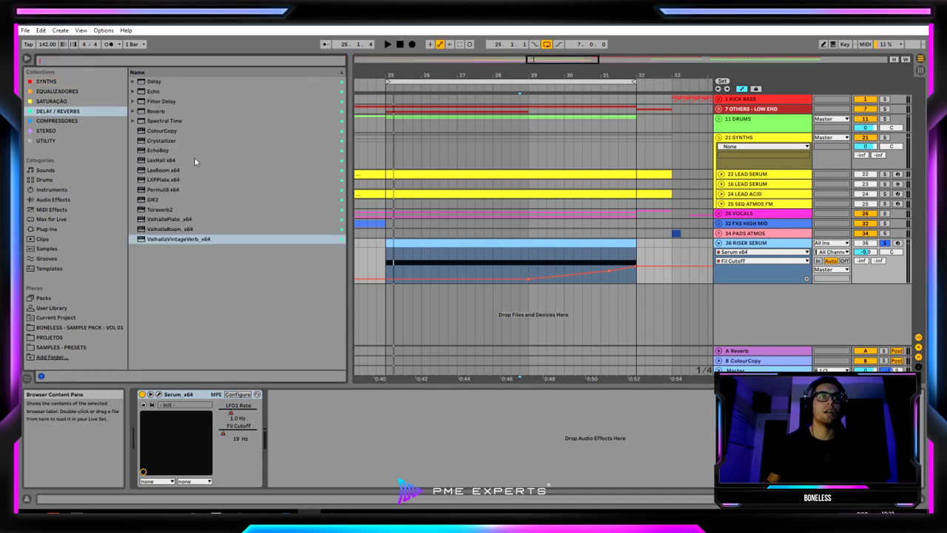
pyautogui.doubleClick(190, 246)
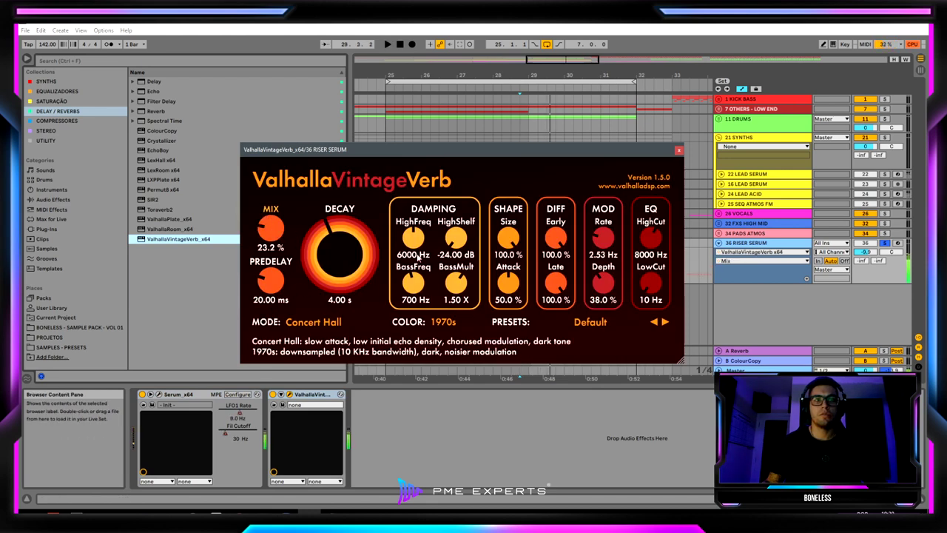
# Set the reverb's LowCut to 640 Hz, Mix to 14.8 % and HighCut to 7730 Hz, and close its window.
pyautogui.moveTo(653, 285); pyautogui.dragTo(661, 209)
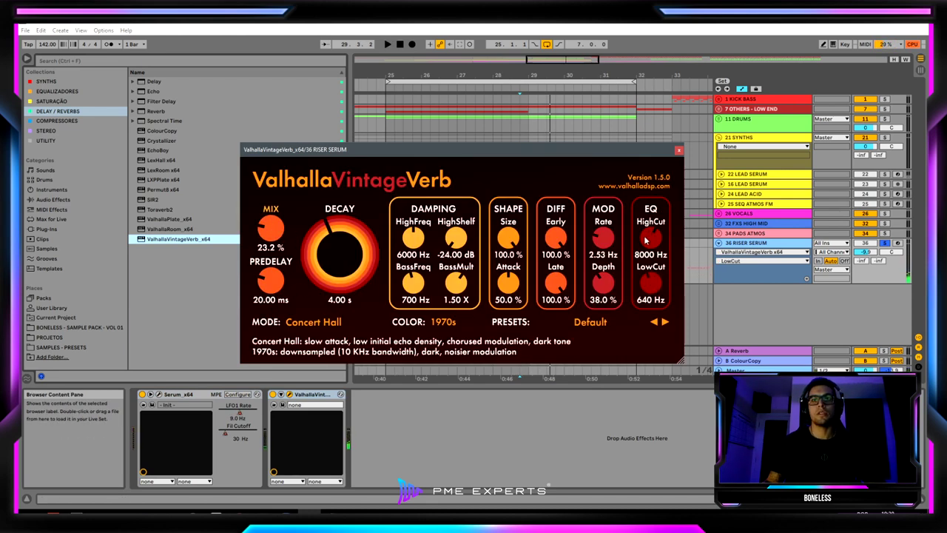
pyautogui.moveTo(271, 233); pyautogui.dragTo(271, 248)
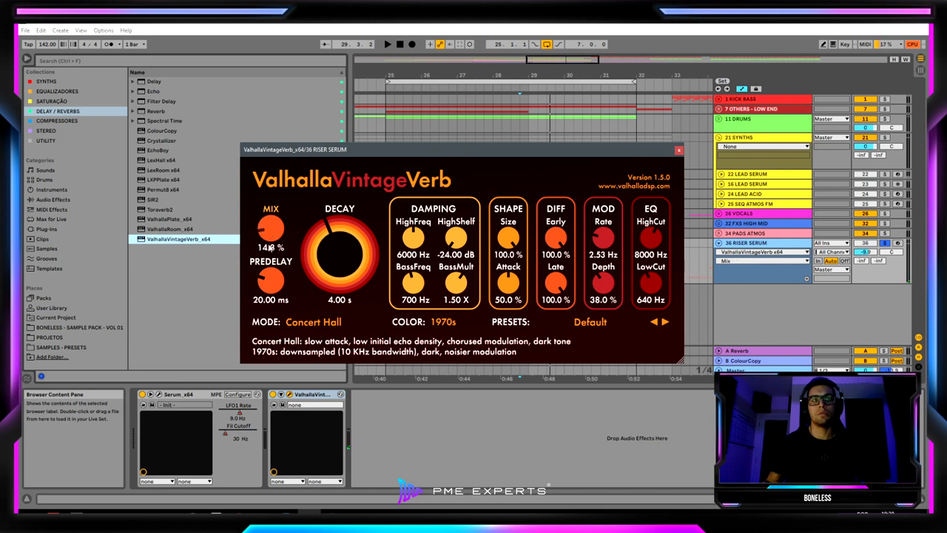
pyautogui.press('space')
pyautogui.moveTo(650, 229); pyautogui.dragTo(650, 232)
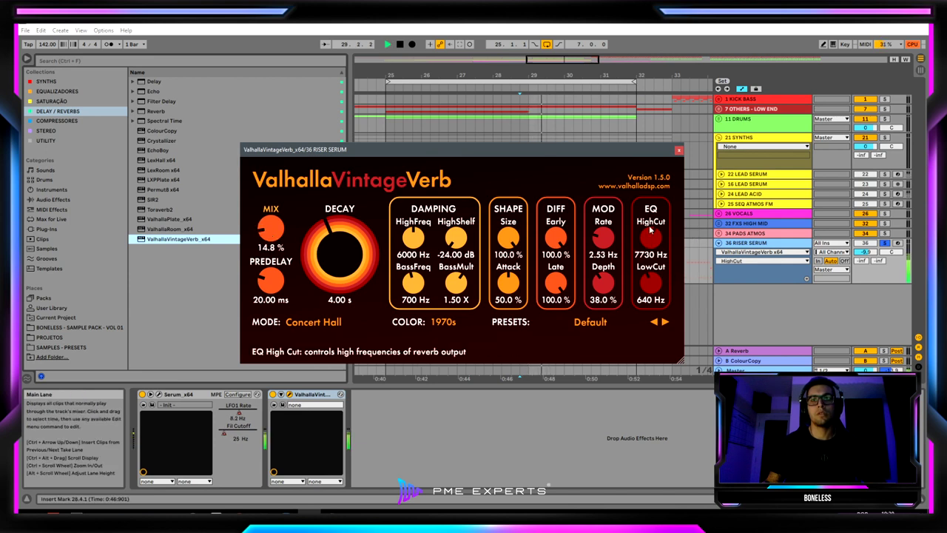
pyautogui.click(679, 150)
# Take the riser track out of solo and play the full mix from about bar 23.
pyautogui.click(545, 241)
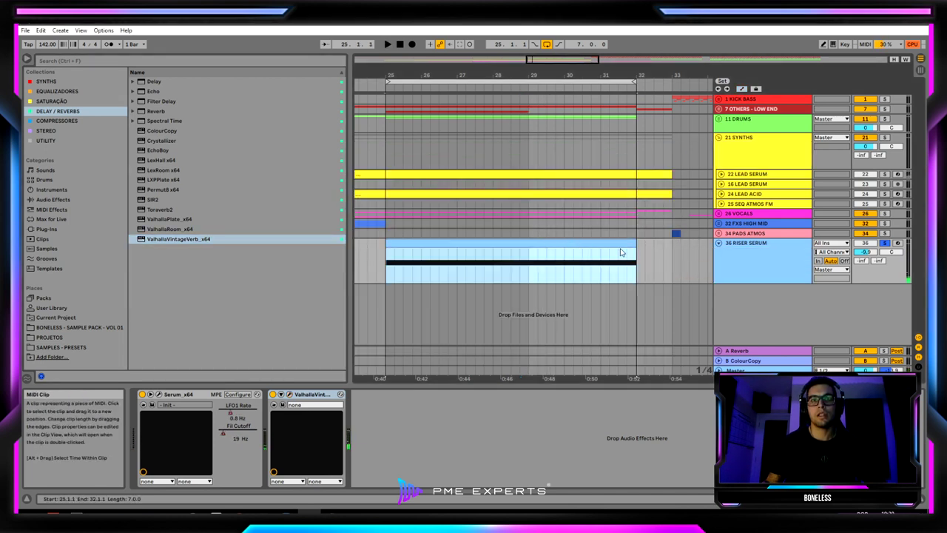
pyautogui.click(885, 245)
pyautogui.moveTo(420, 75); pyautogui.dragTo(486, 53)
pyautogui.click(396, 163)
pyautogui.press('space')
pyautogui.click(434, 146)
pyautogui.press('space')
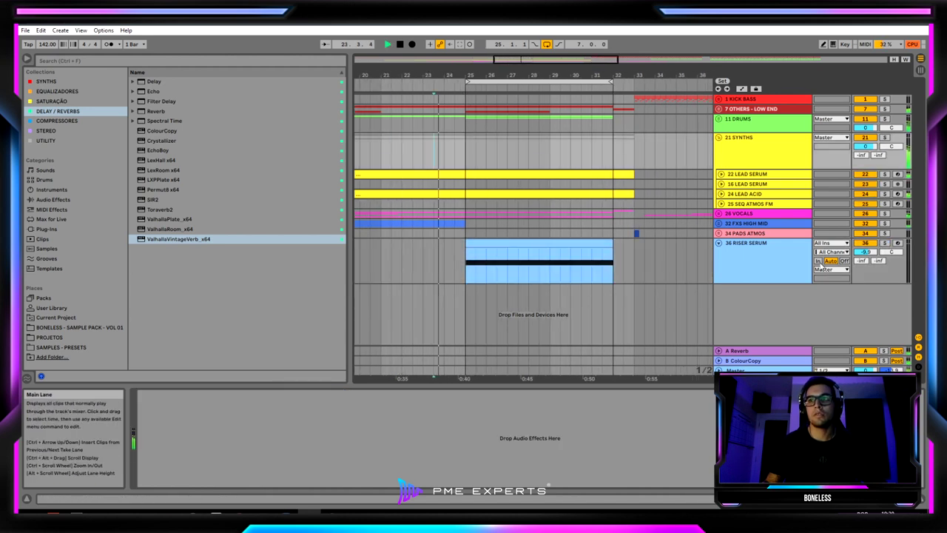
# Lower the riser track's volume to about -12 dB in the mix and turn off loop playback.
pyautogui.moveTo(866, 251); pyautogui.dragTo(865, 260)
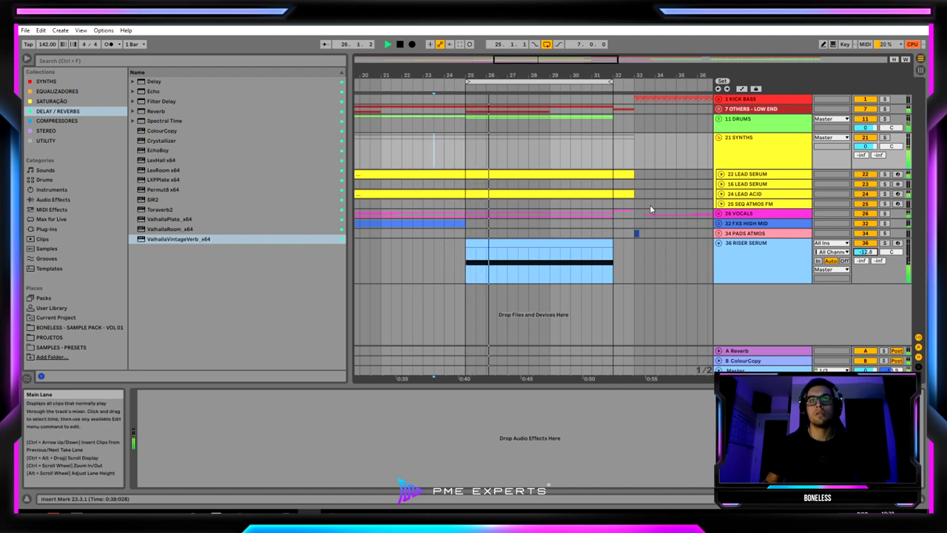
pyautogui.click(547, 45)
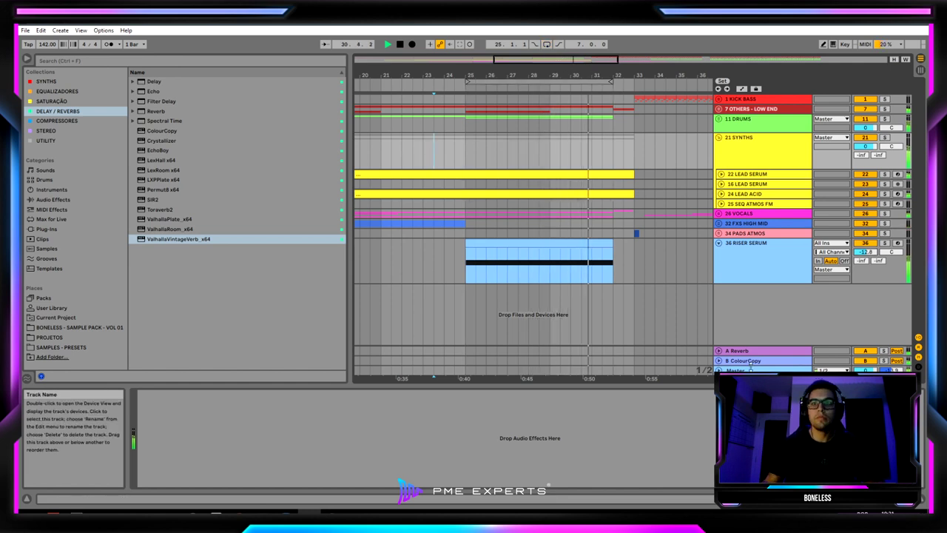
pyautogui.moveTo(632, 204); pyautogui.dragTo(469, 150)
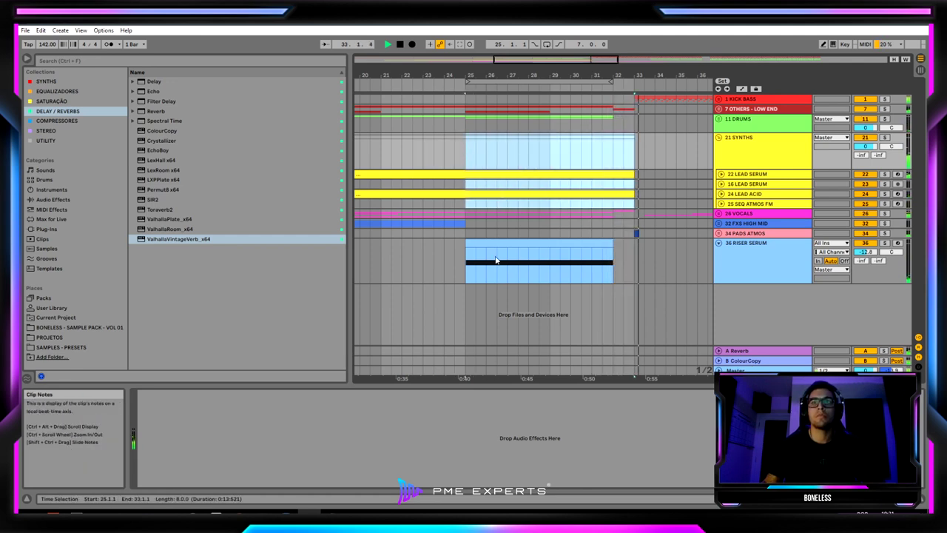
# Find FabFilter Pro-Q 3 among the equalizers by searching "pro" and load it onto the riser track before the reverb.
pyautogui.click(750, 257)
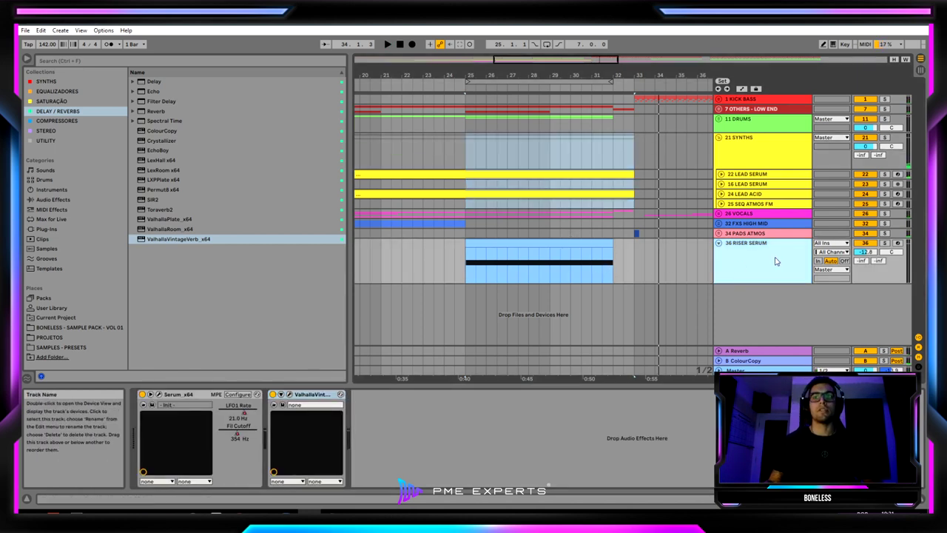
pyautogui.click(521, 240)
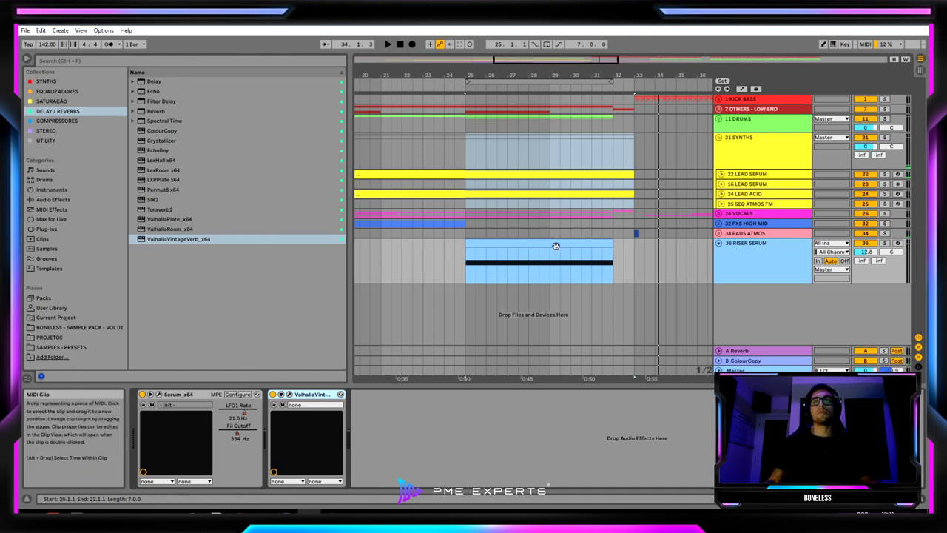
pyautogui.doubleClick(556, 247)
pyautogui.click(779, 213)
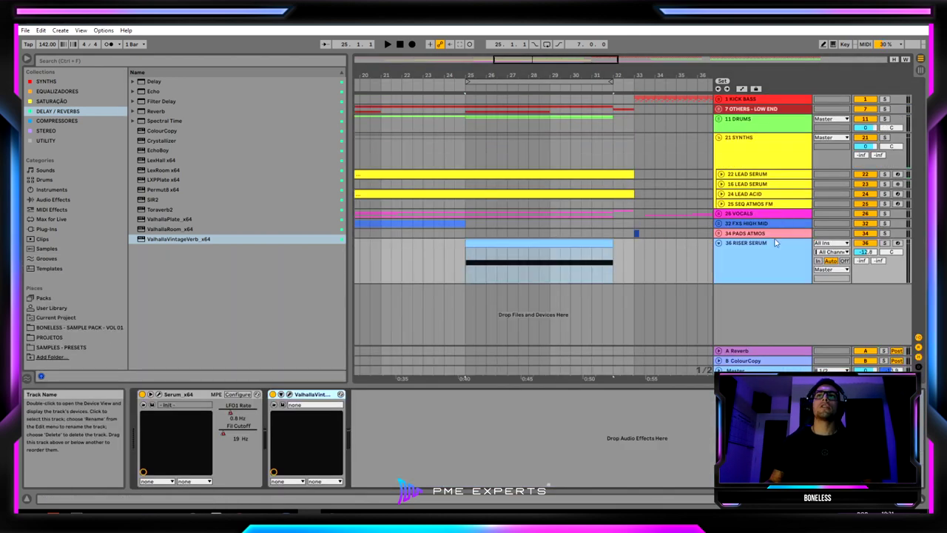
pyautogui.click(59, 91)
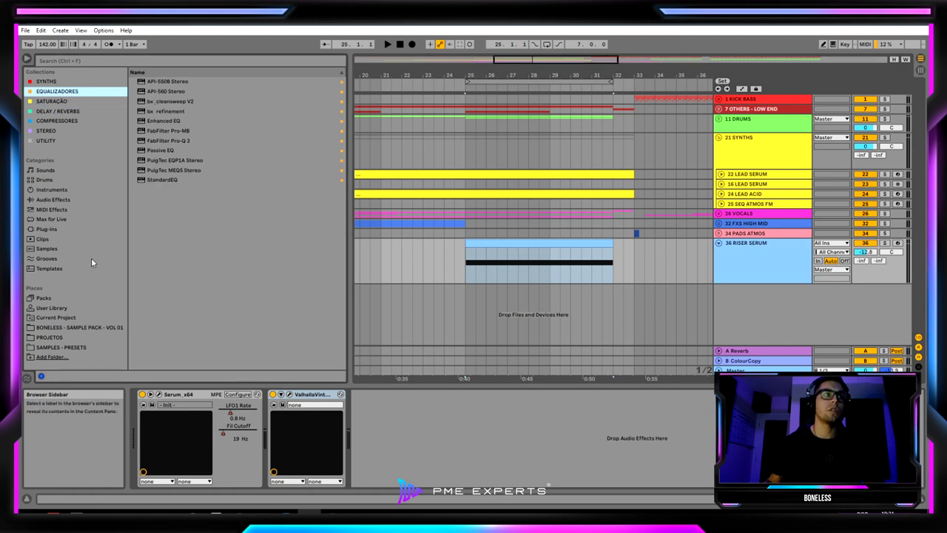
pyautogui.click(154, 59)
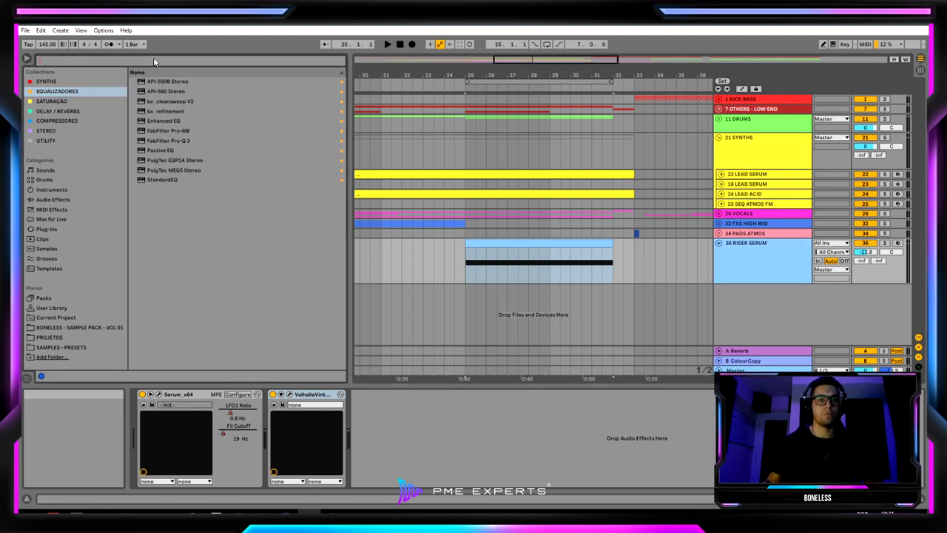
pyautogui.write('gr')
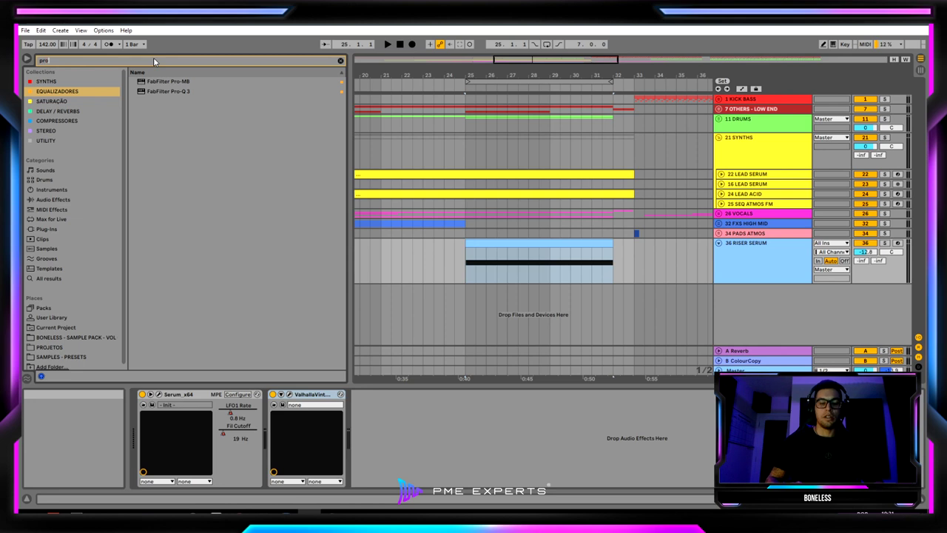
pyautogui.write('o')
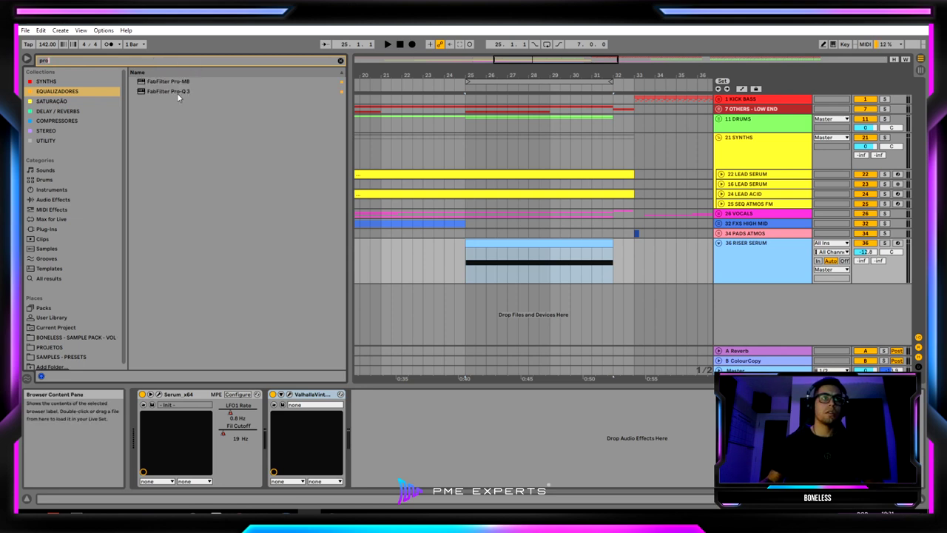
pyautogui.doubleClick(178, 93)
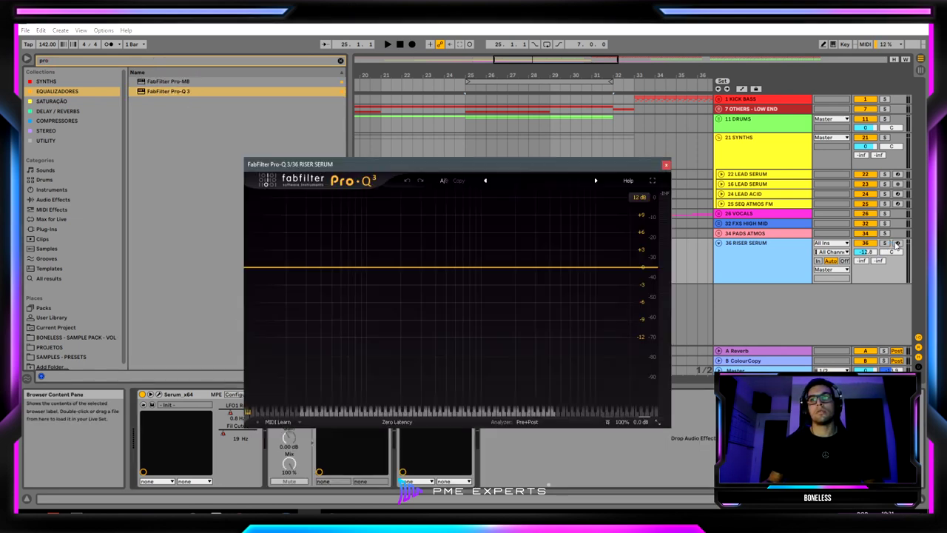
# Add a low-cut band at about 15 Hz in Pro-Q 3, close it, and show the track's automation for the band frequency.
pyautogui.click(259, 268)
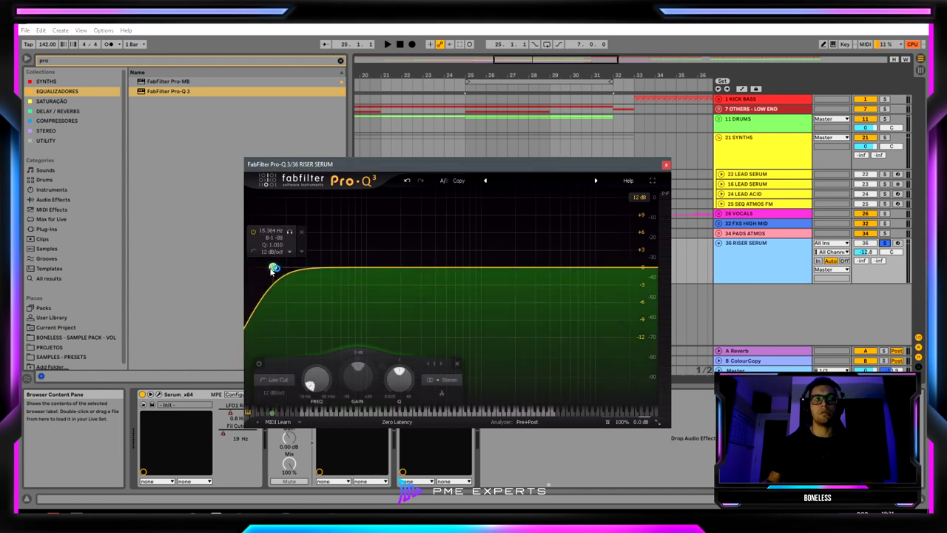
pyautogui.click(665, 165)
pyautogui.press('a')
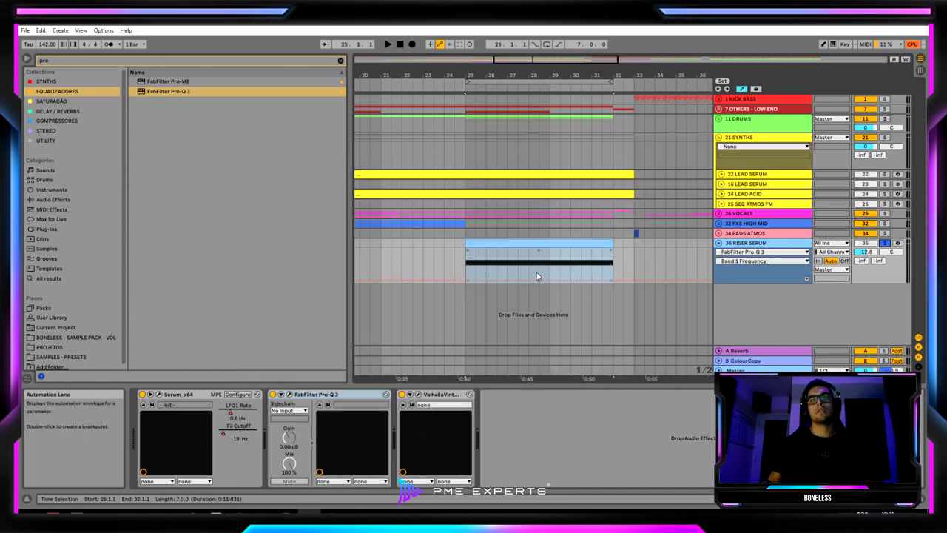
# Audition the riser while shaping a Band 1 Frequency ramp from bar 29 to just past bar 32, steepening near its end.
pyautogui.click(520, 262)
pyautogui.press('space')
pyautogui.click(551, 282)
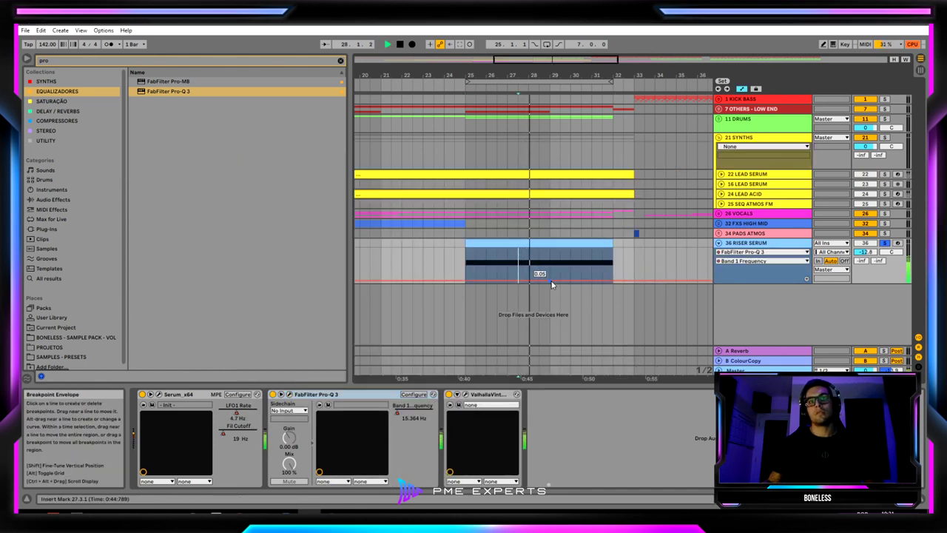
pyautogui.moveTo(624, 281); pyautogui.dragTo(623, 257)
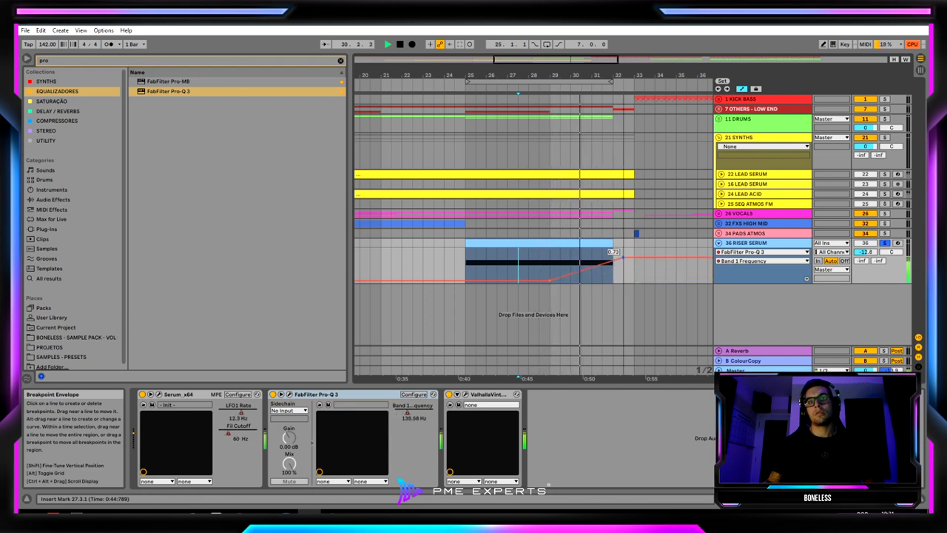
pyautogui.moveTo(622, 260); pyautogui.dragTo(623, 252)
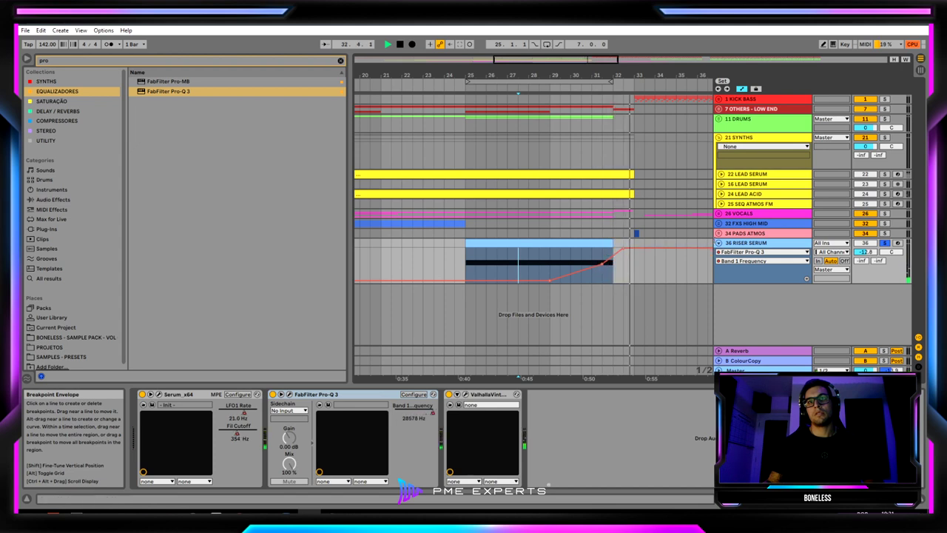
# Add coarse pitch automation for Serum's oscillator A on the riser, rising from bar 29 to the clip's end at bar 32.
pyautogui.click(159, 395)
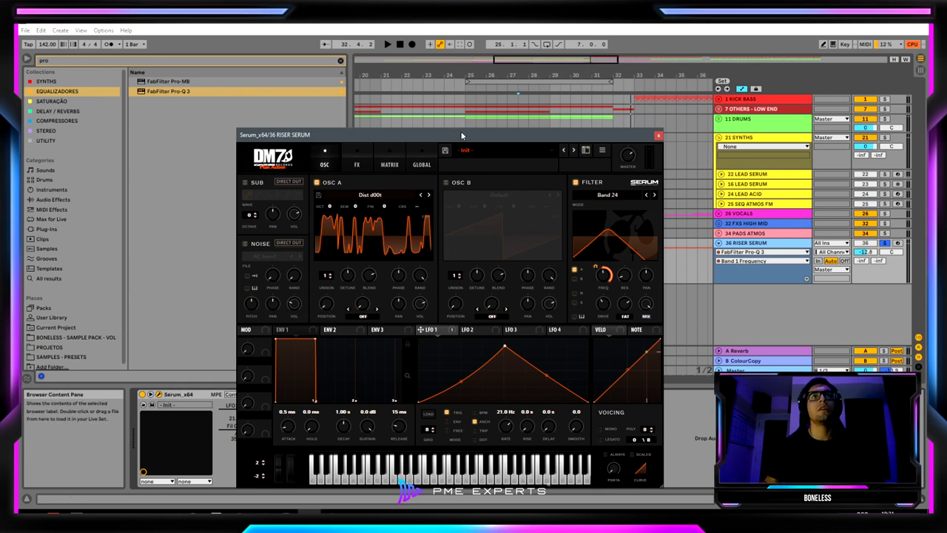
pyautogui.moveTo(461, 135); pyautogui.dragTo(487, 298)
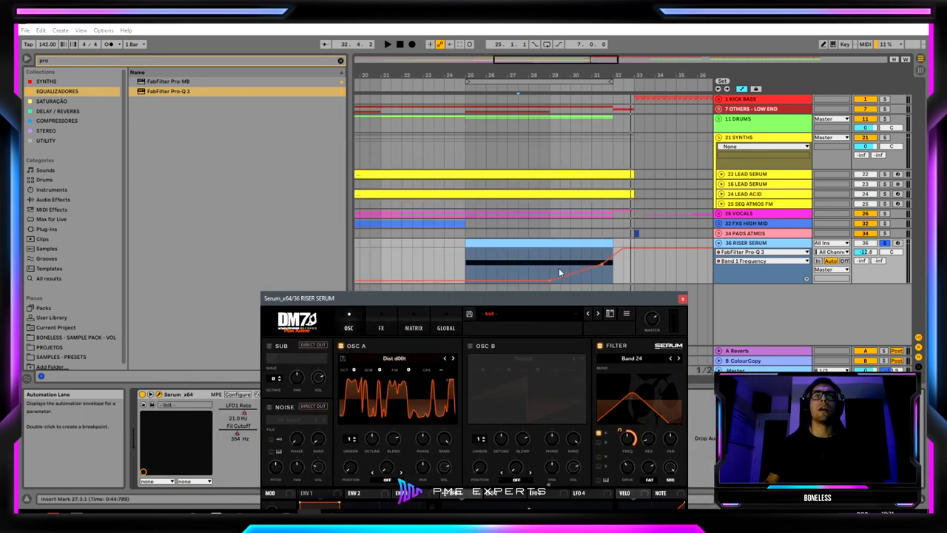
pyautogui.moveTo(550, 300); pyautogui.dragTo(500, 146)
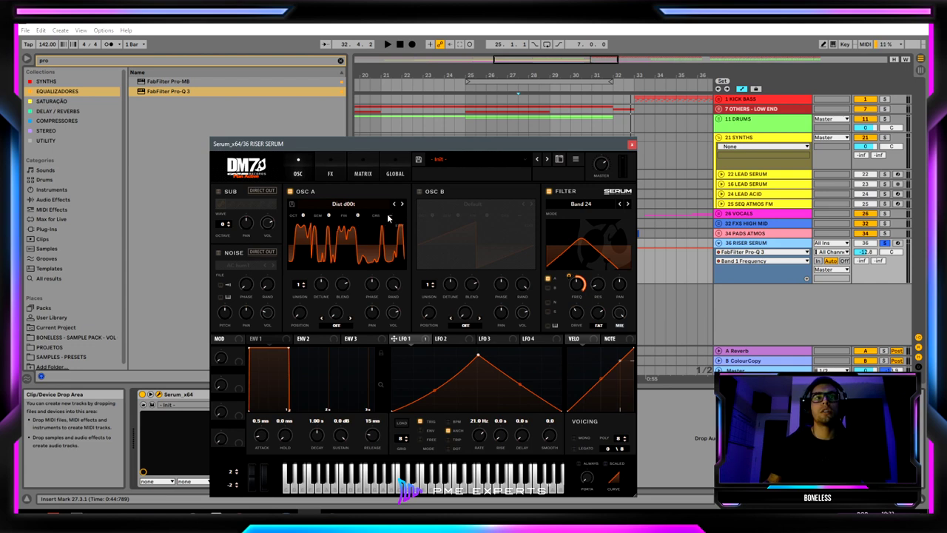
pyautogui.click(633, 145)
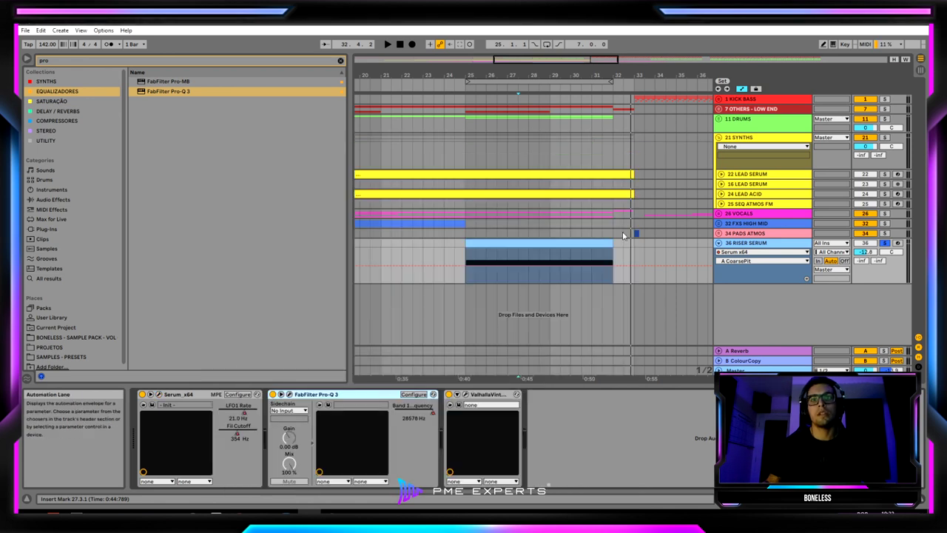
pyautogui.click(550, 265)
pyautogui.moveTo(614, 265); pyautogui.dragTo(614, 252)
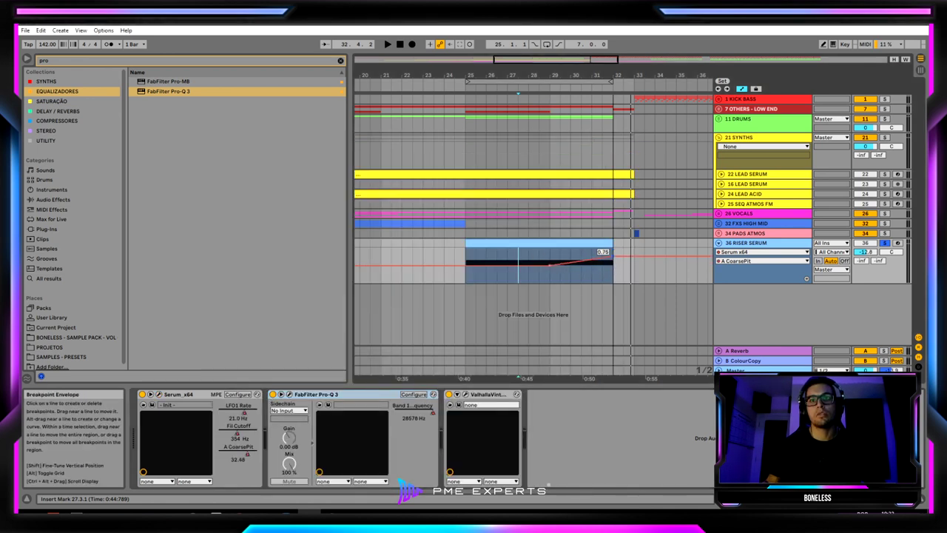
# Play the riser clip from bar 25 to check the coarse pitch ramp.
pyautogui.moveTo(437, 252); pyautogui.dragTo(443, 252)
pyautogui.press('space')
pyautogui.click(482, 243)
pyautogui.press('space')
pyautogui.press('space')
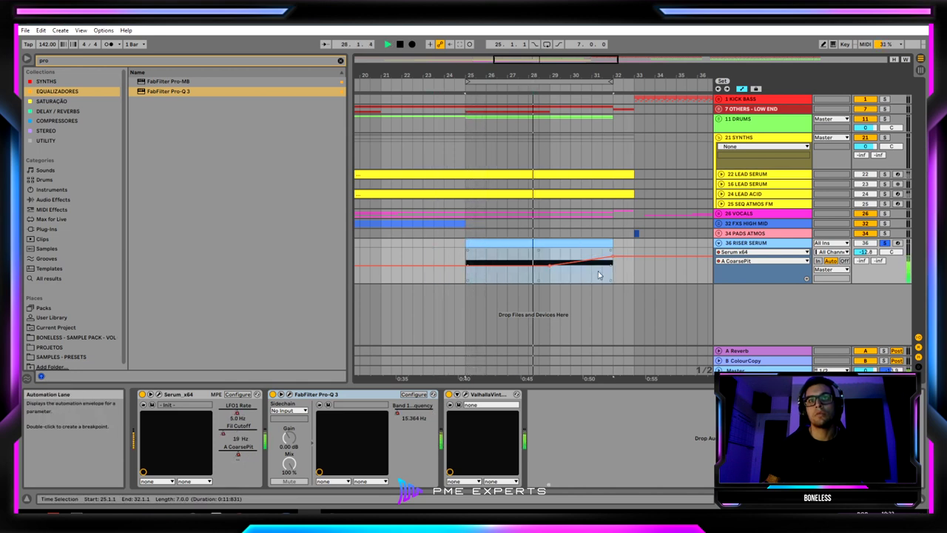
# Raise the end point of the riser's coarse pitch ramp to 0.86 and unsolo the track to hear it in the mix.
pyautogui.moveTo(613, 256); pyautogui.dragTo(614, 254)
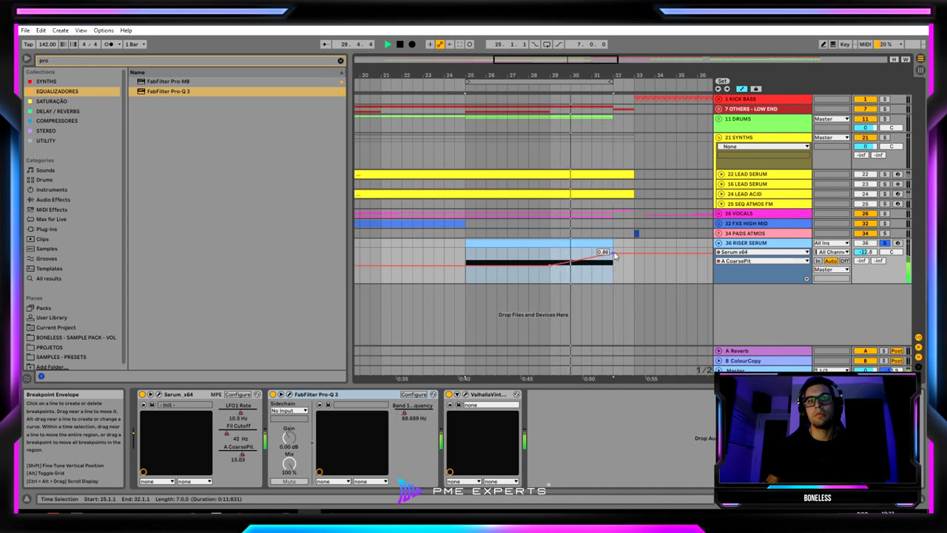
pyautogui.click(885, 244)
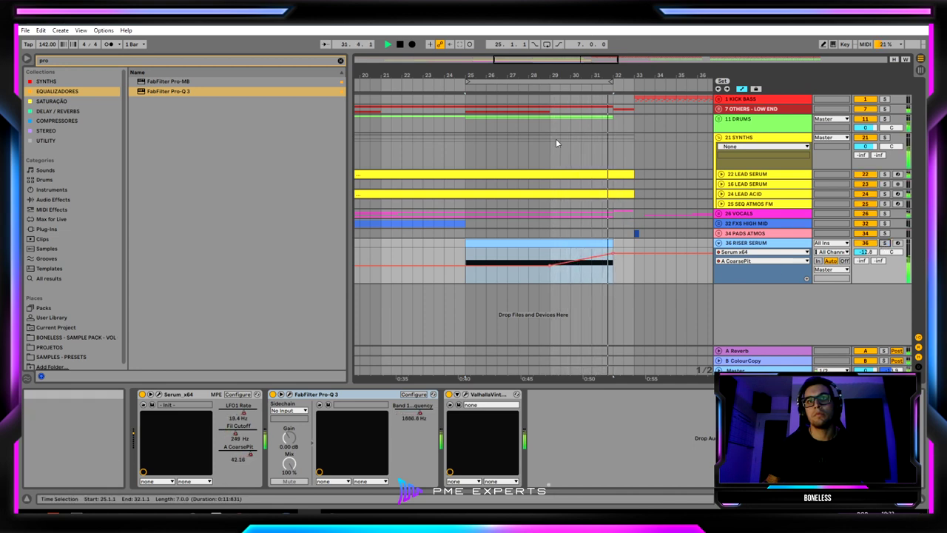
pyautogui.press('space')
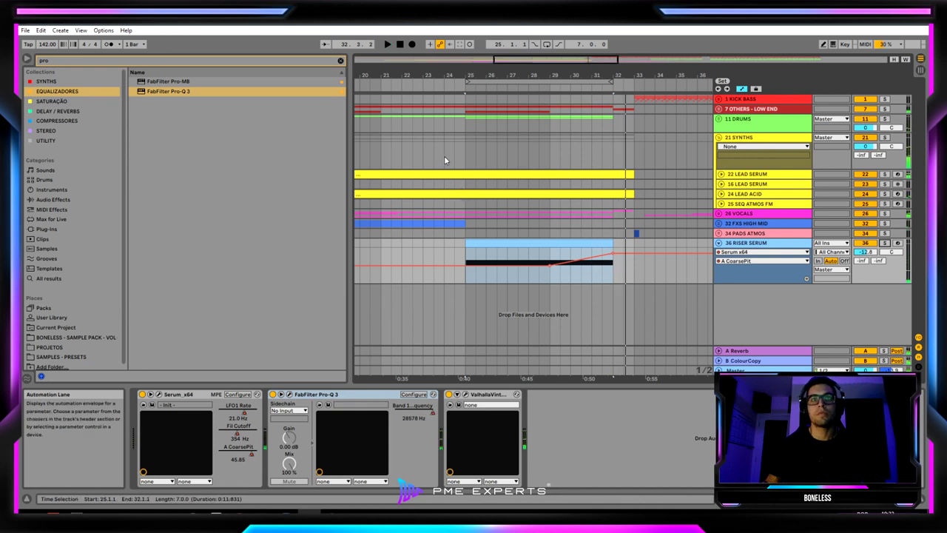
# Bend the coarse pitch ramp between bars 29 and 32 into a curve that steepens toward its end.
pyautogui.click(444, 155)
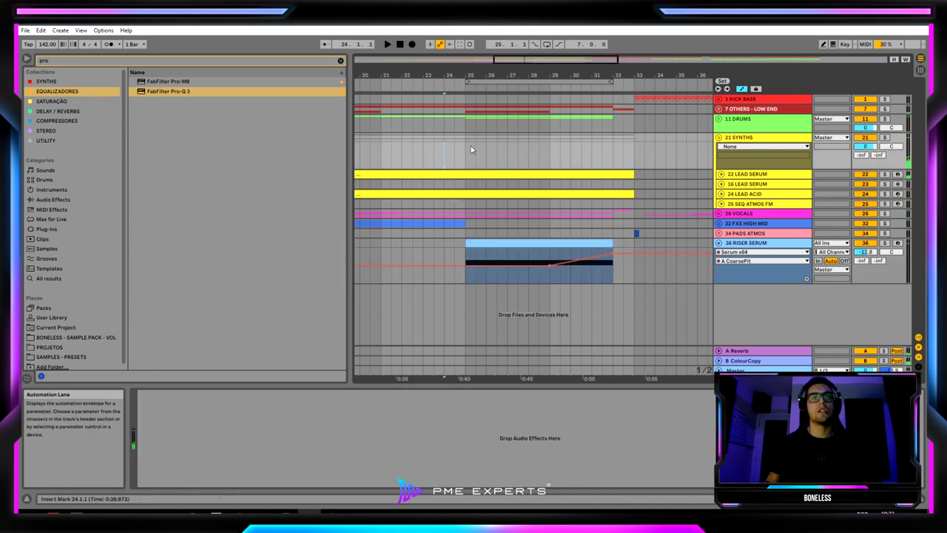
pyautogui.moveTo(584, 258); pyautogui.dragTo(584, 279)
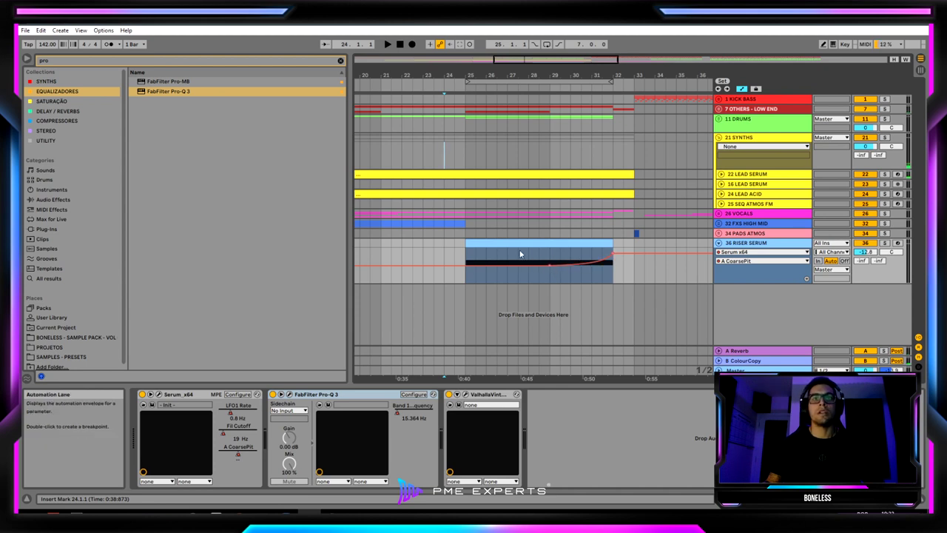
pyautogui.click(444, 247)
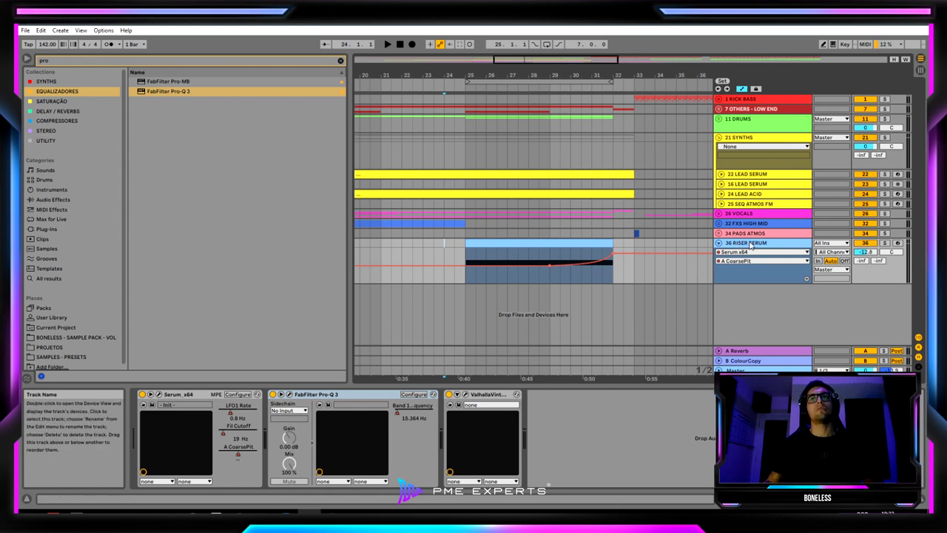
# Collapse the SYNTHS group, then freeze the RISER SERUM track and flatten it to audio.
pyautogui.click(718, 138)
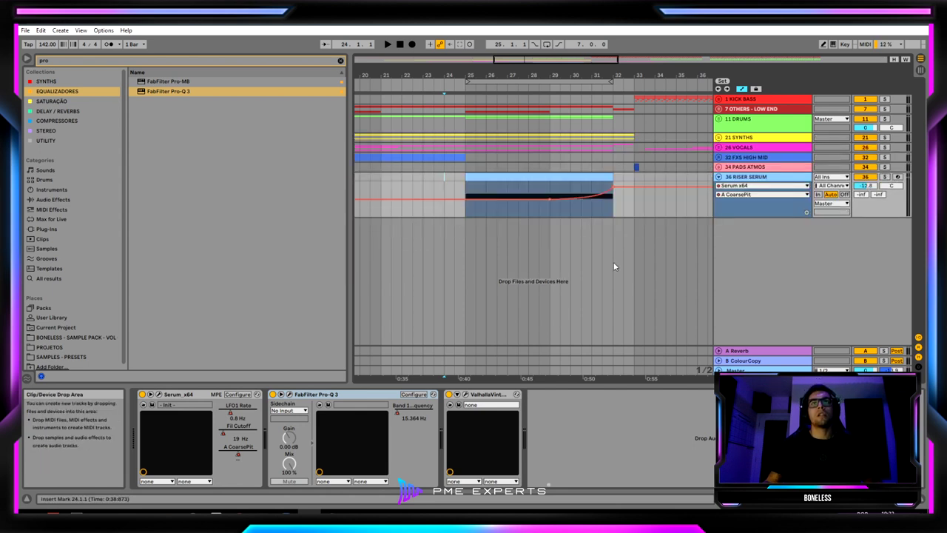
pyautogui.rightClick(751, 178)
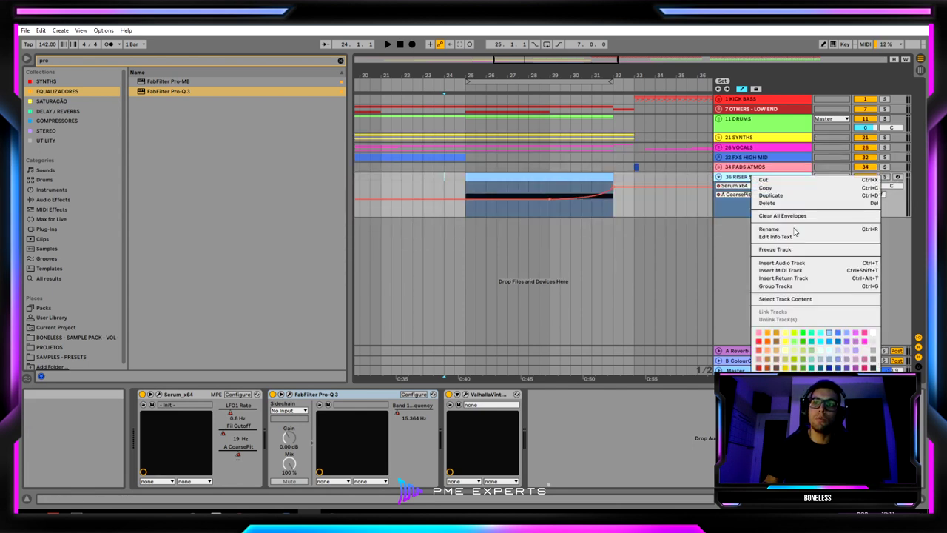
pyautogui.click(774, 250)
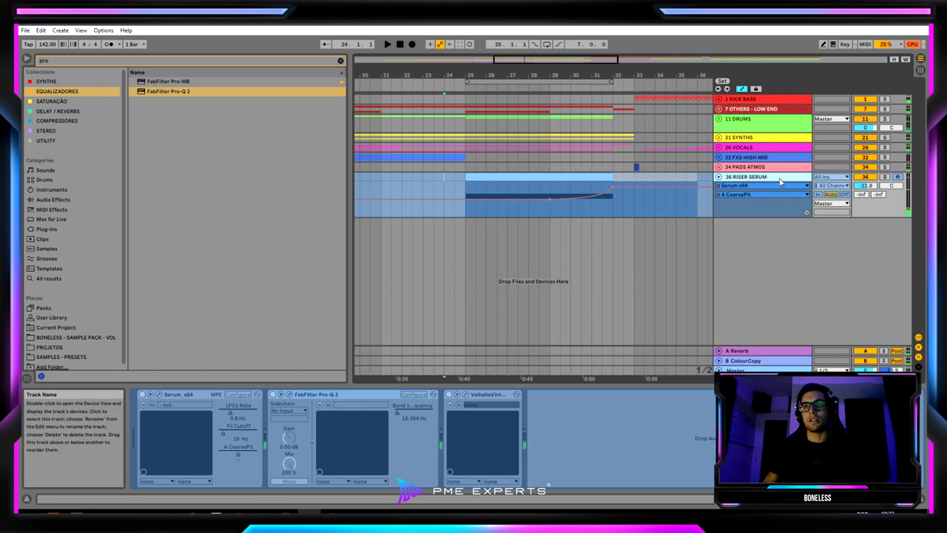
pyautogui.rightClick(781, 179)
pyautogui.click(818, 249)
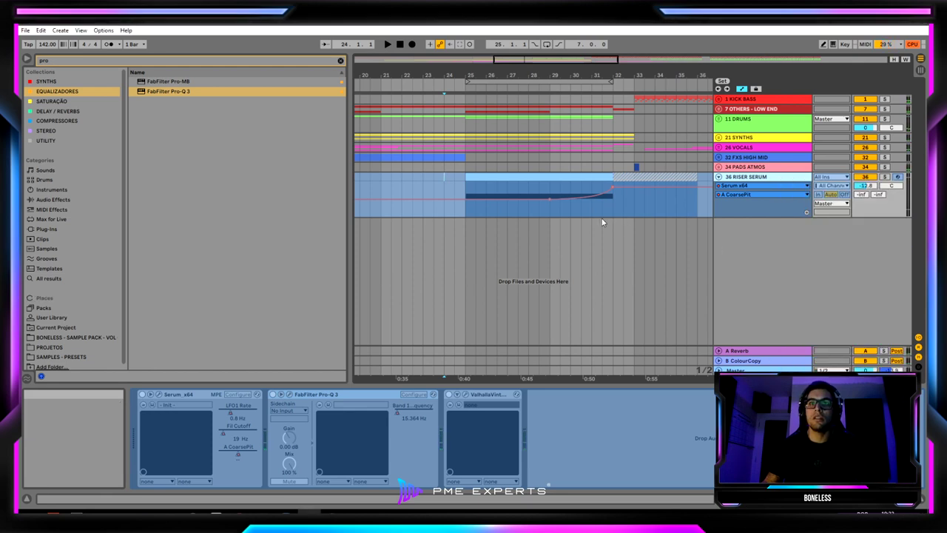
# During playback, shorten the riser's freeze tail to bar 33 and consolidate it with the main audio into one clip from bar 25.
pyautogui.press('space')
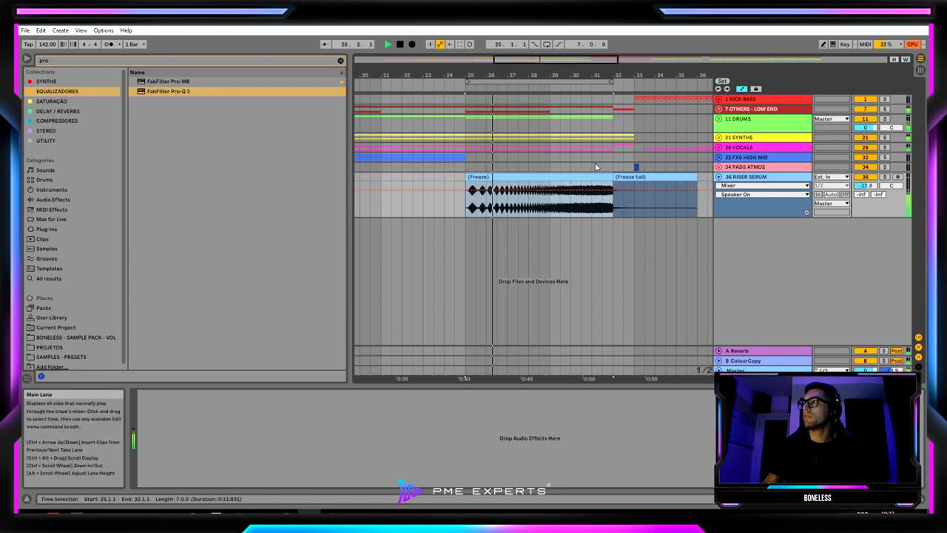
pyautogui.click(616, 188)
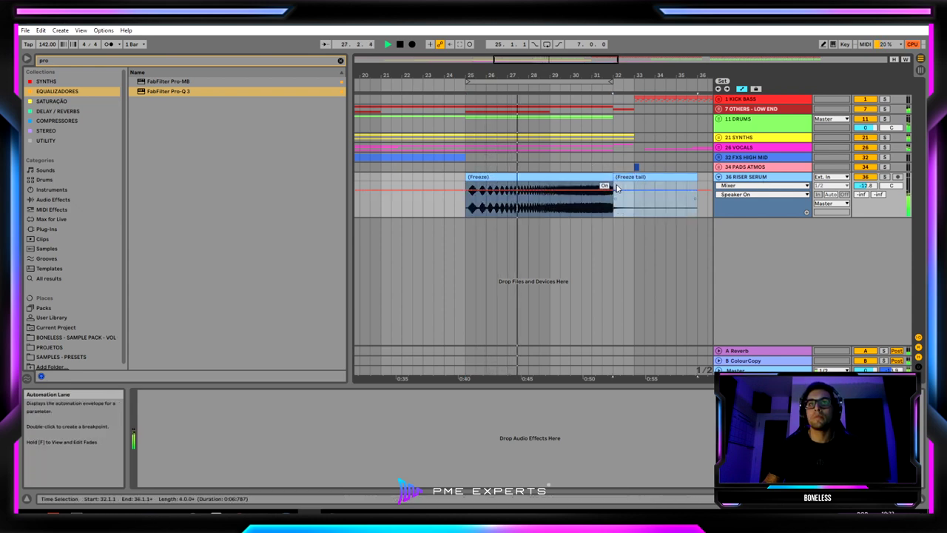
pyautogui.moveTo(696, 180); pyautogui.dragTo(465, 179)
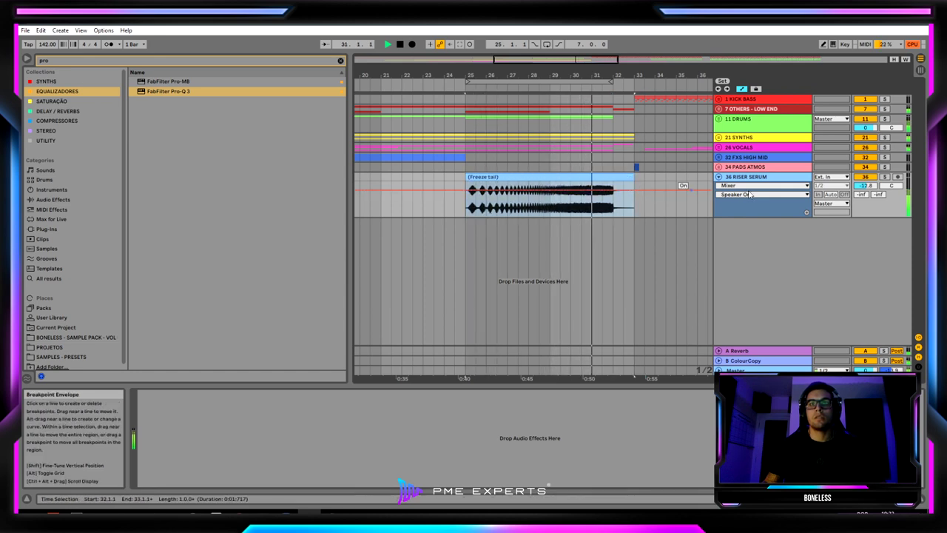
# Lower the flattened riser track's volume to -14.4 dB while auditioning it in the mix, and stop playback.
pyautogui.click(866, 185)
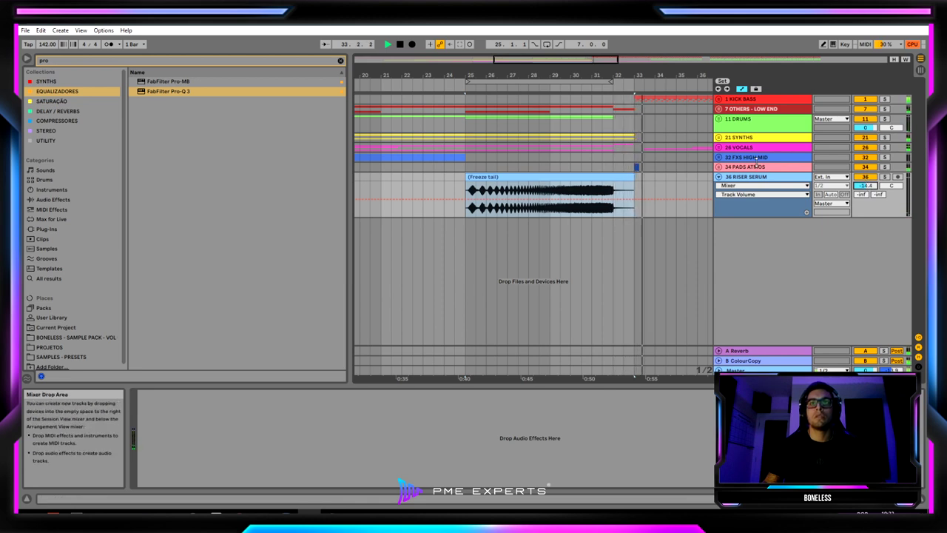
pyautogui.moveTo(702, 75); pyautogui.dragTo(529, 37)
pyautogui.press('space')
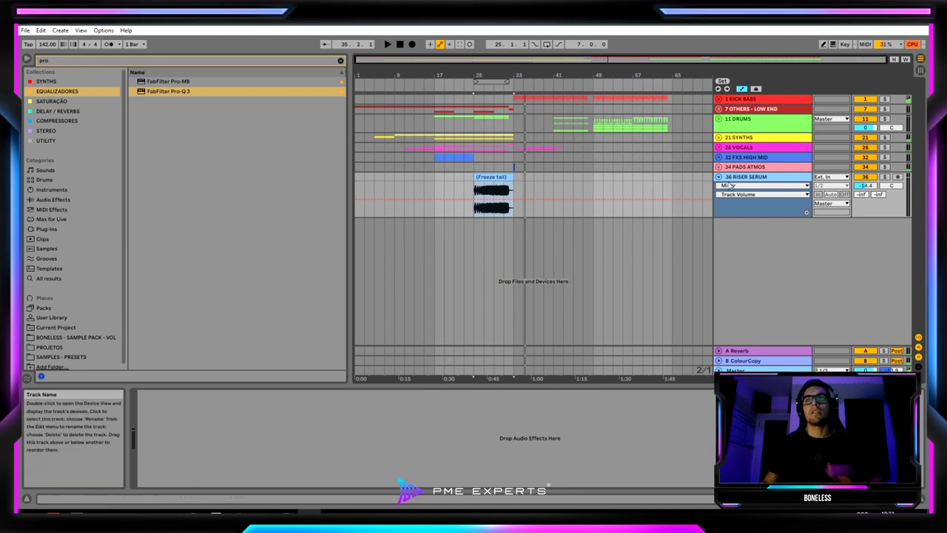